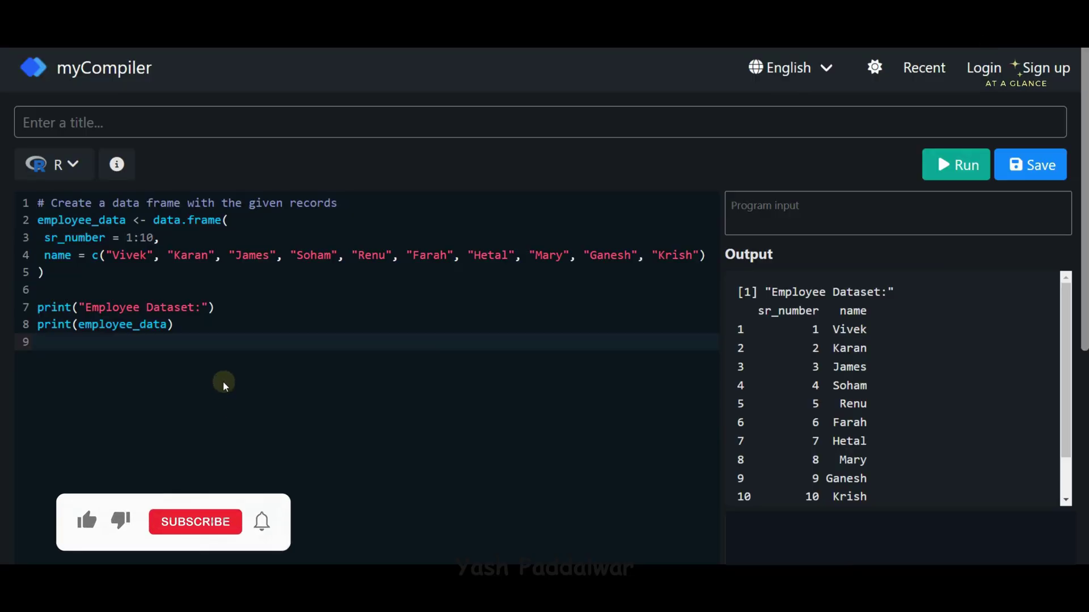
Review the existing employee_data data.frame: sr_number 1:10 and the ten employee names.
double_click(45, 221)
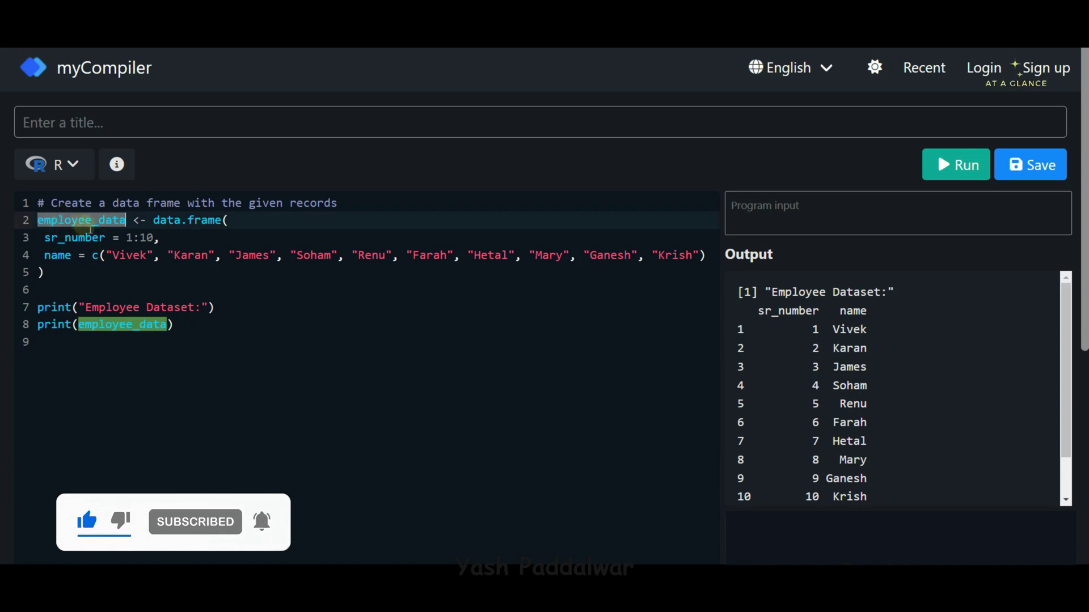
drag(155, 220, 224, 220)
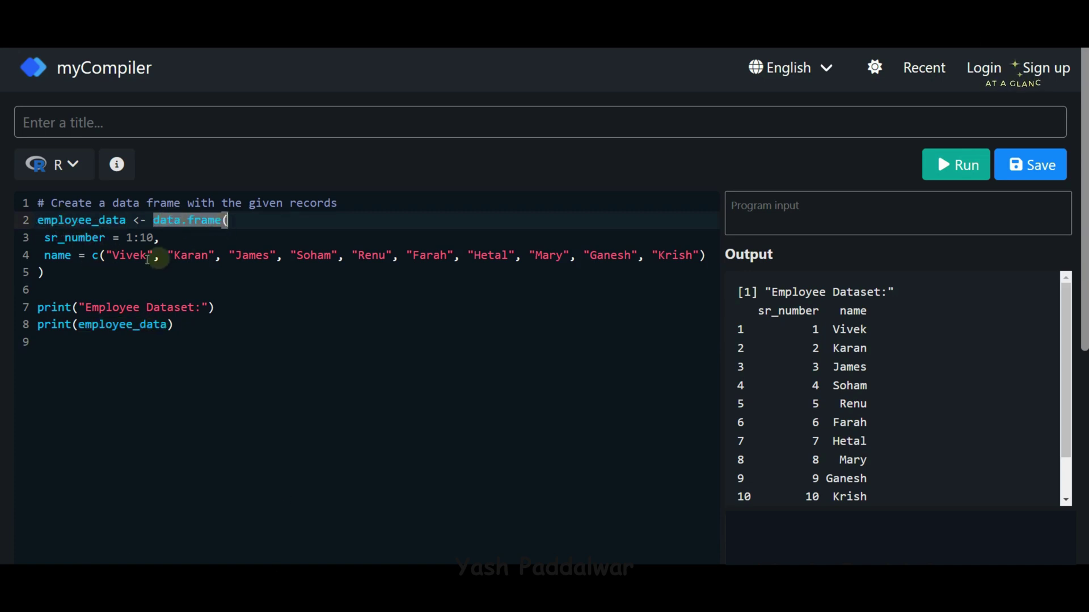
double_click(77, 238)
click(58, 255)
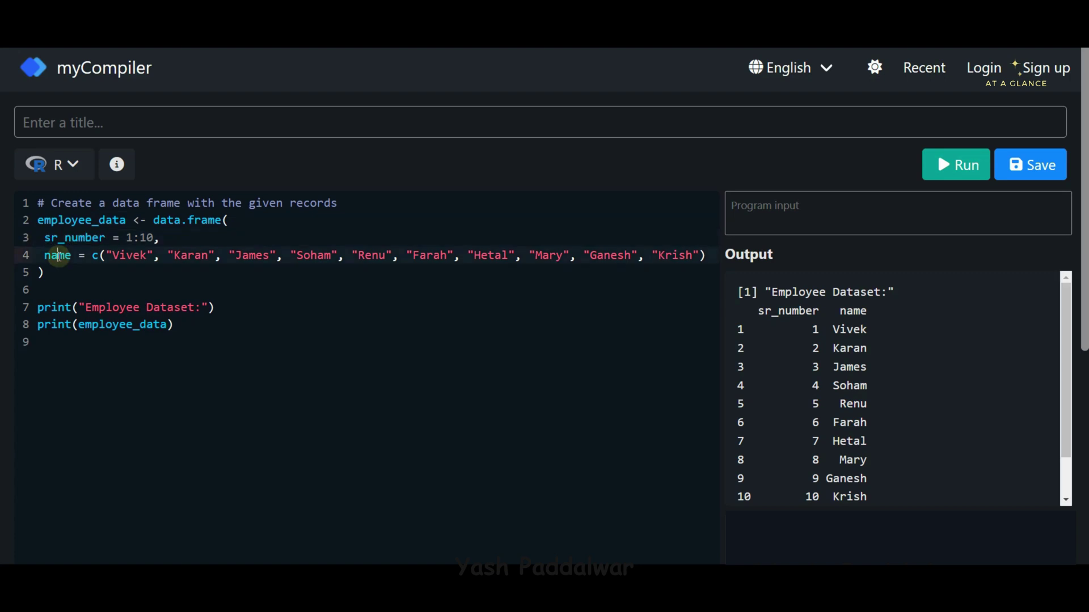
double_click(58, 256)
double_click(72, 239)
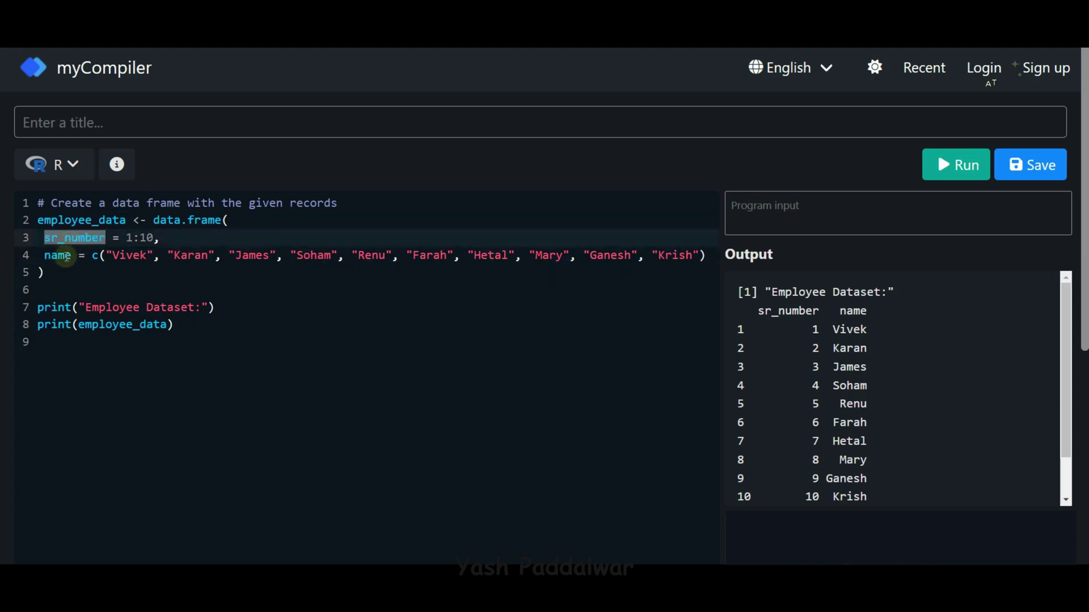
double_click(61, 255)
drag(127, 237, 155, 237)
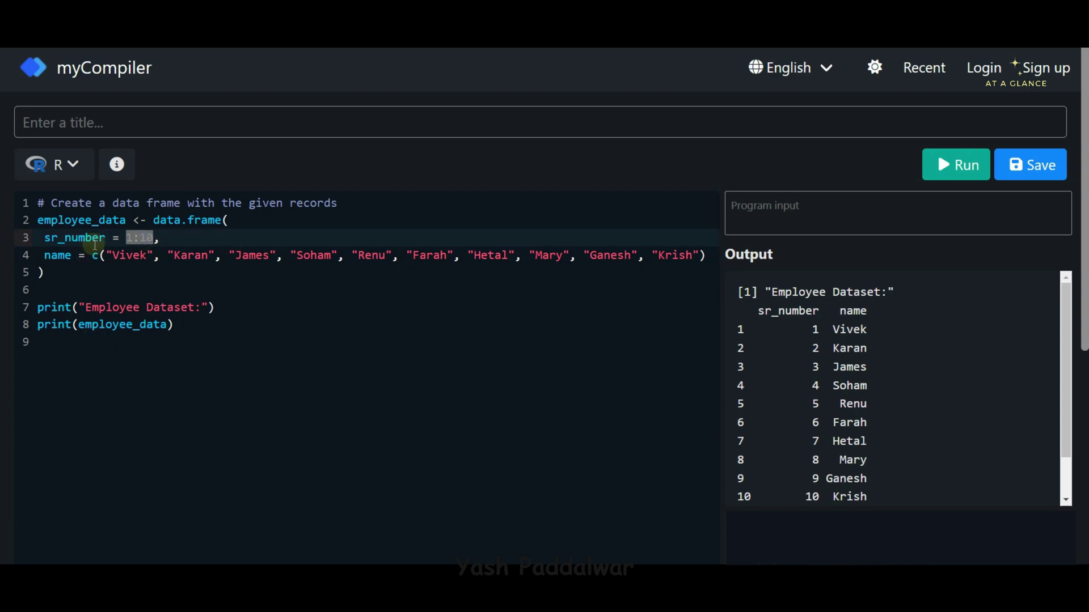
drag(93, 256, 727, 255)
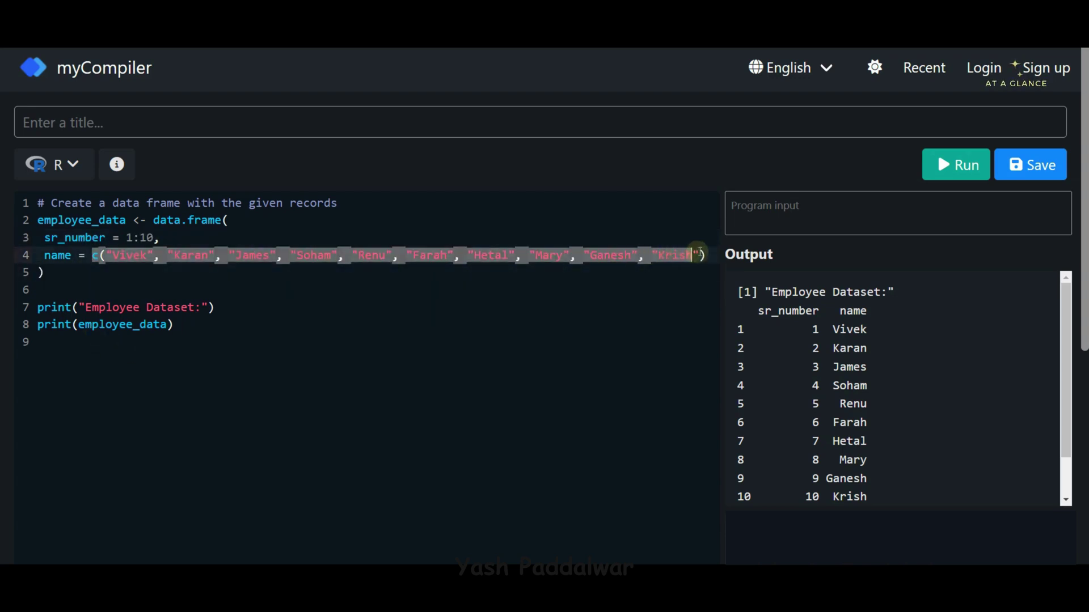
Add blank lines after the last print statement to make room for new code.
click(502, 296)
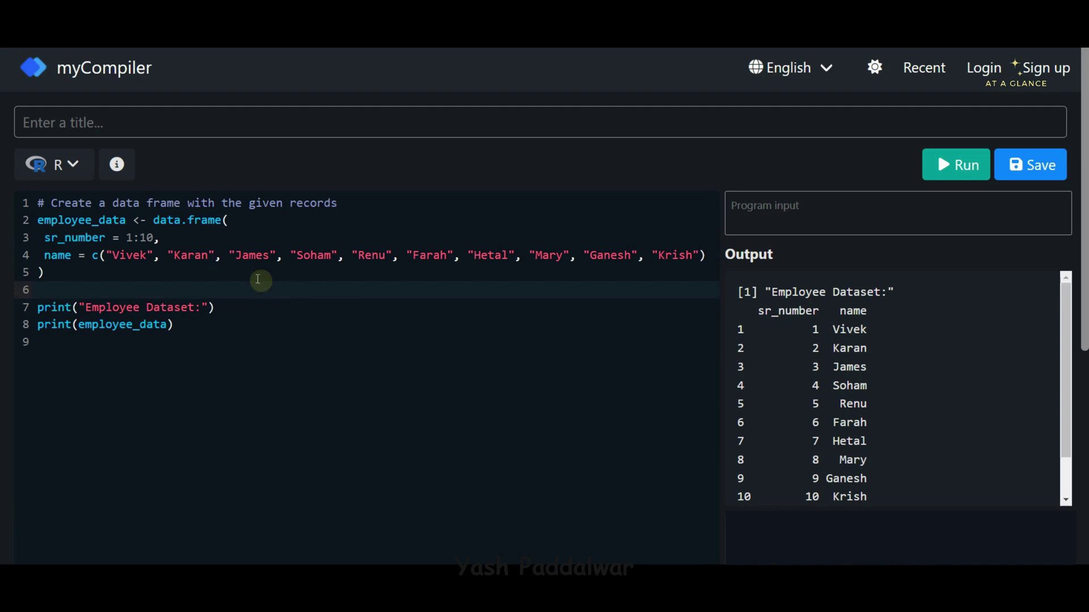
click(374, 324)
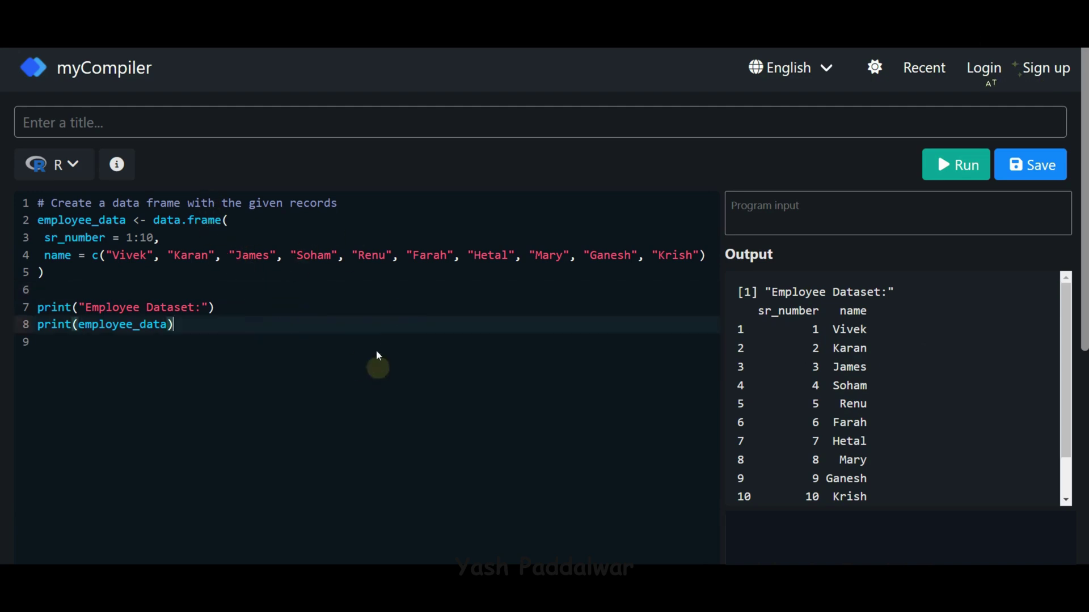
scroll(913, 363, down, 2)
scroll(914, 359, up, 1)
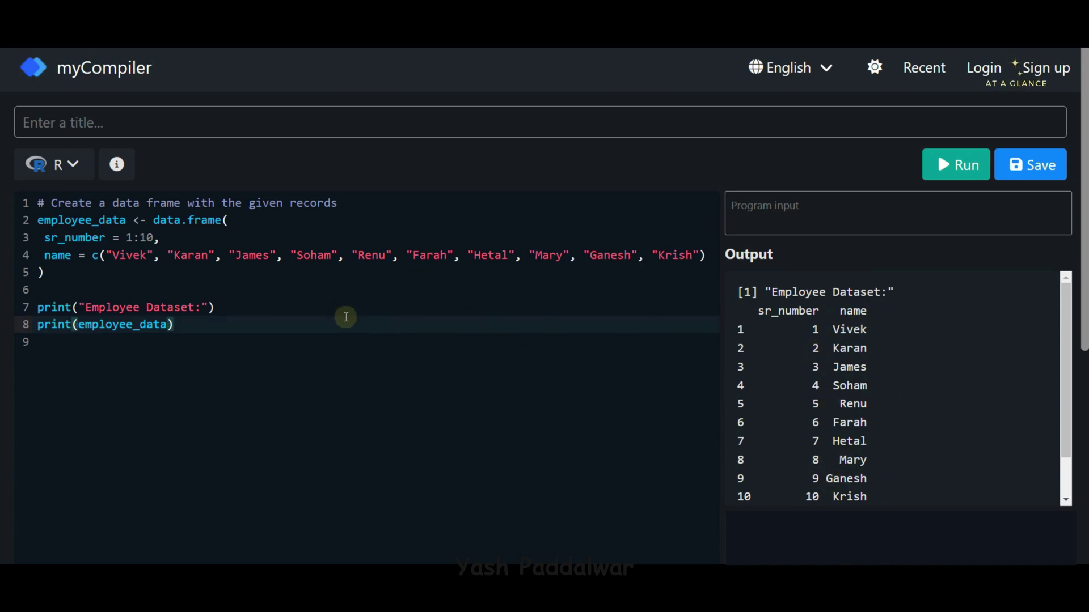
key(Return)
key(Return)
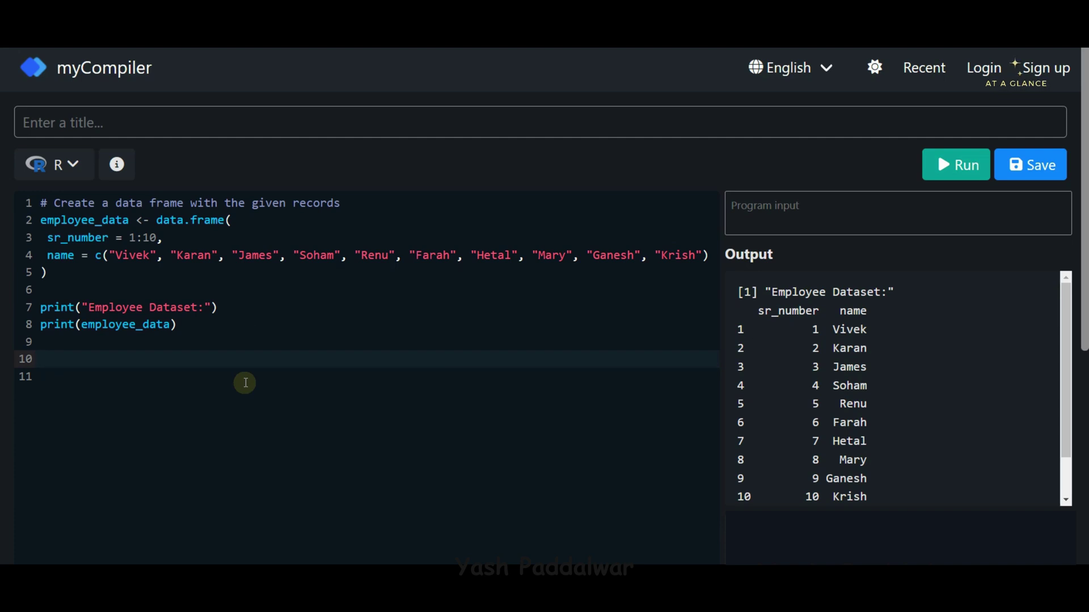
Paste the salary code and review the ten-value salary <- c(...) vector starting at 21000.
text(salary <- c(21000, 55000, 67000, 50000, 54000, 40000, 30000, 70000, 20000, 15000)  employee_data$salary <- salary  # Display the dataset print("Employee Dataset:") print(employee_data))
double_click(47, 377)
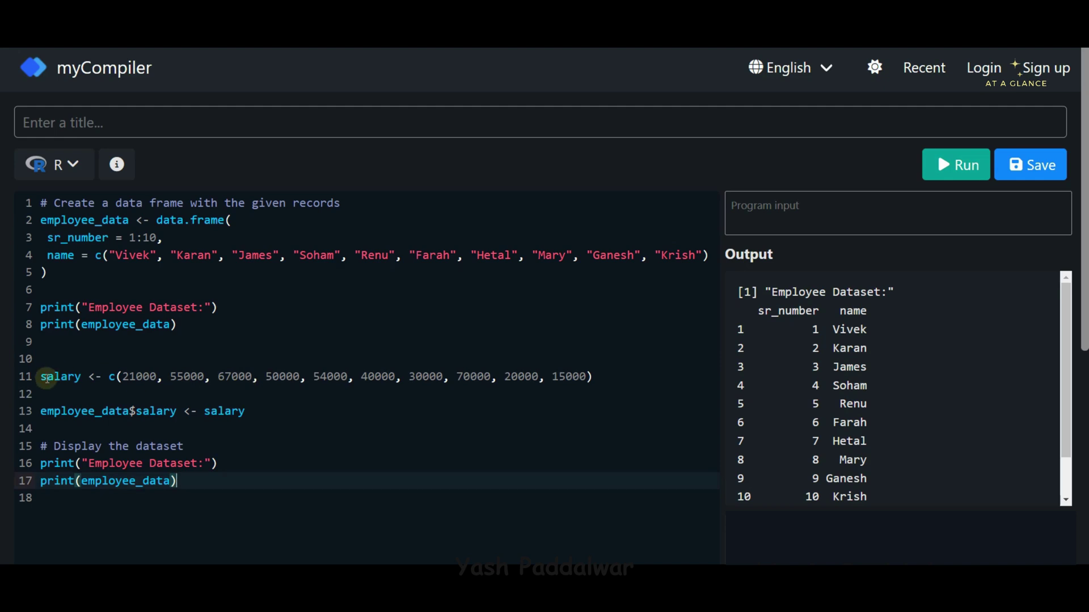
drag(47, 377, 596, 379)
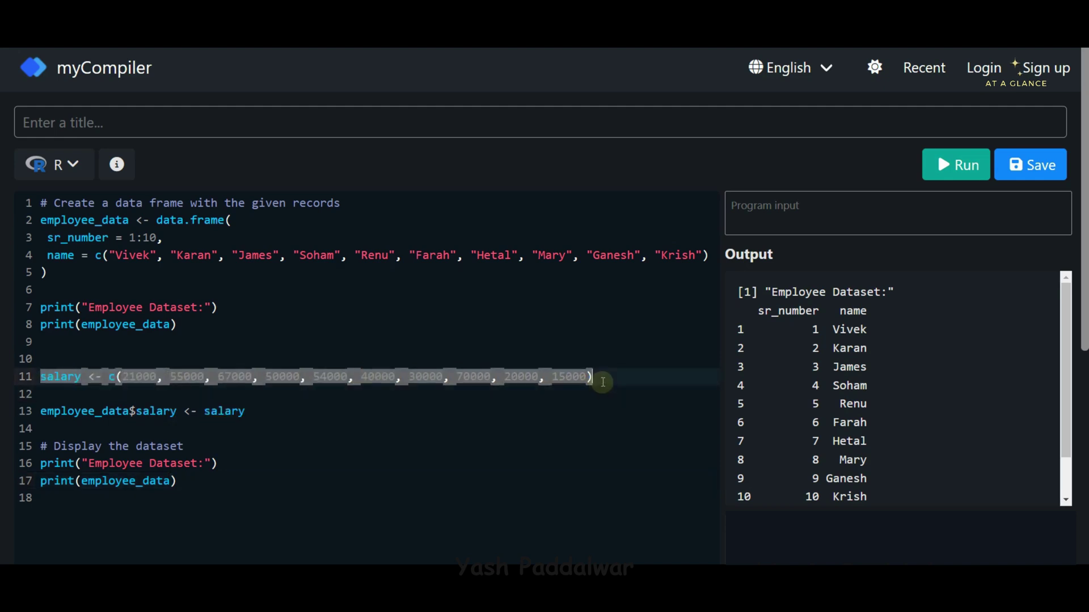
click(602, 382)
double_click(67, 377)
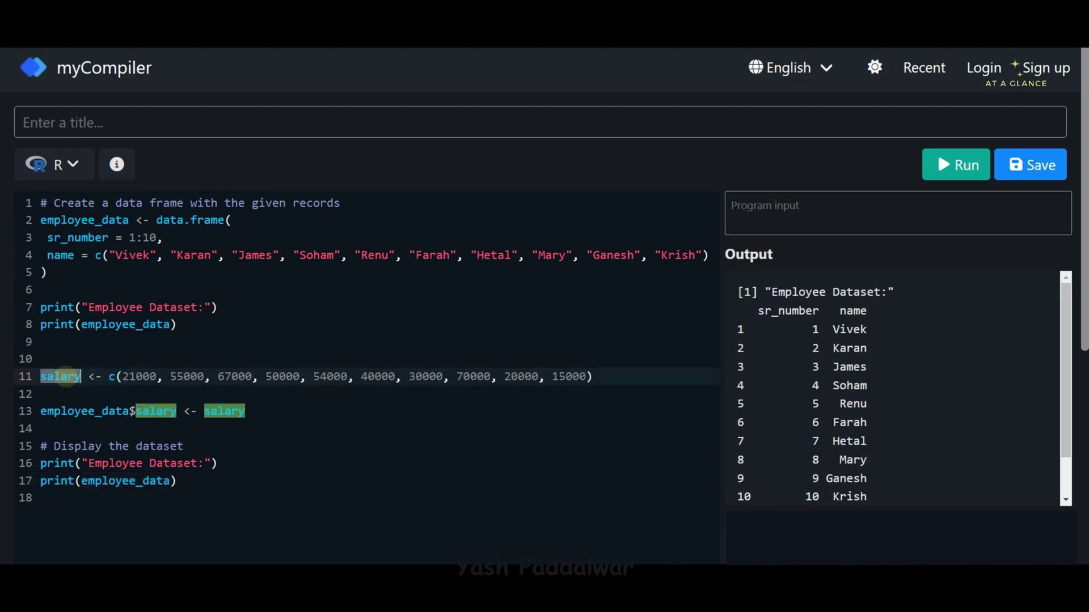
drag(108, 377, 613, 385)
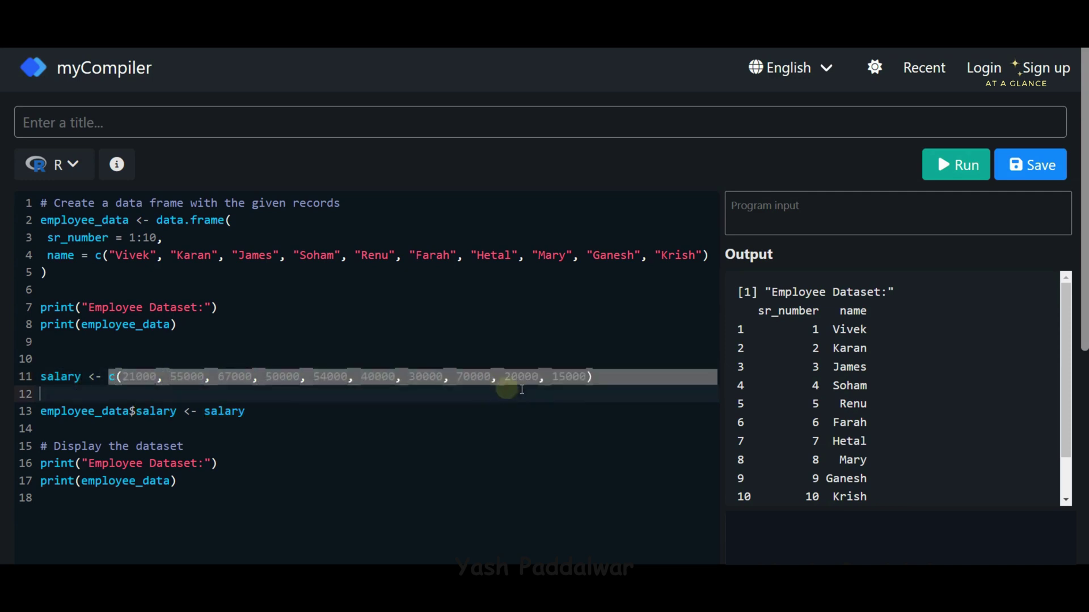
click(255, 364)
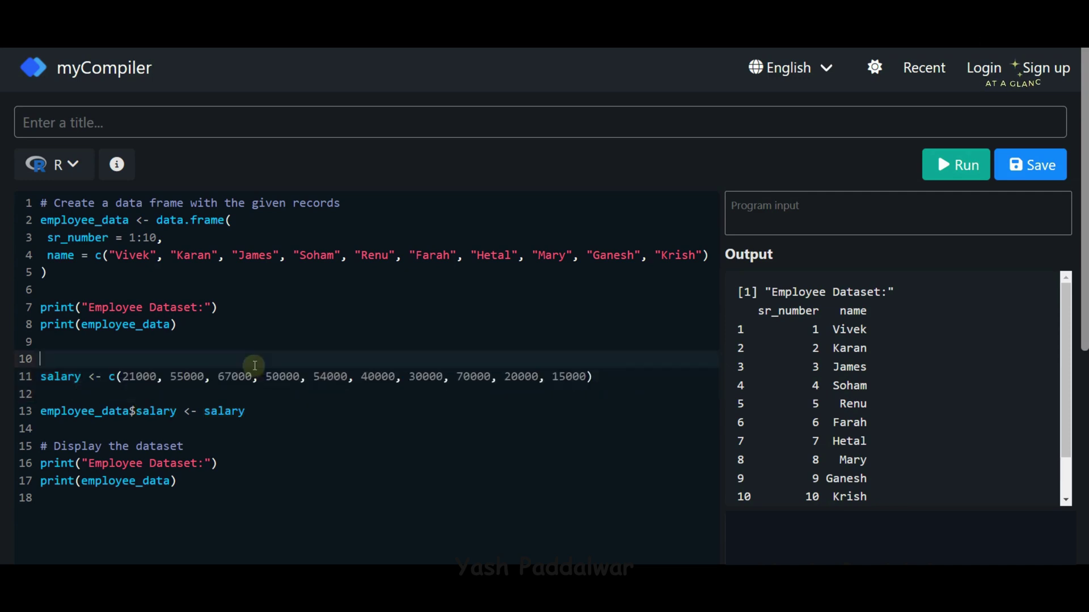
drag(108, 377, 609, 377)
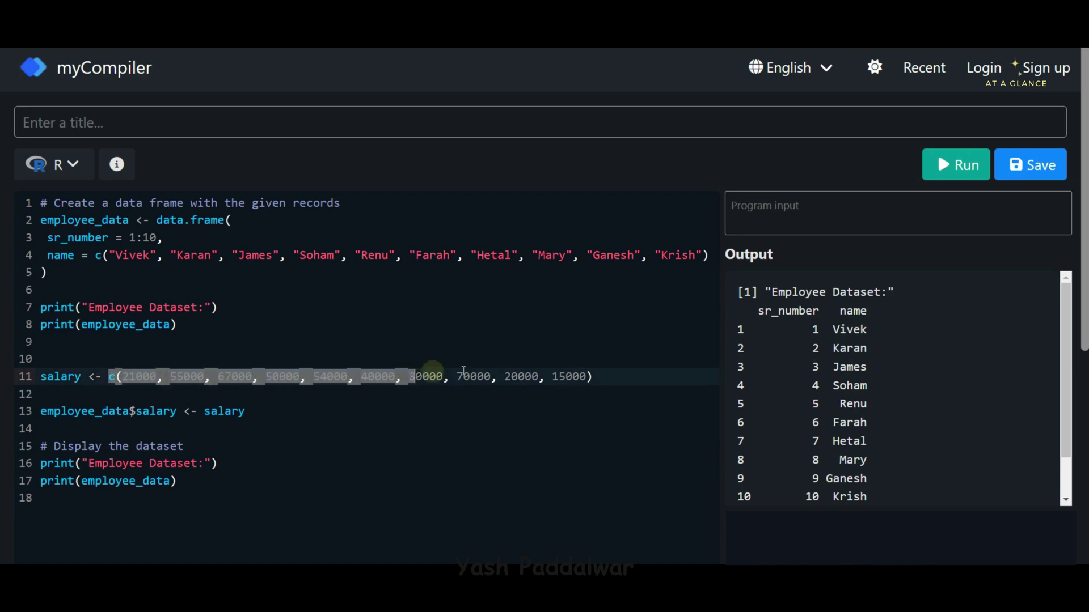
click(609, 378)
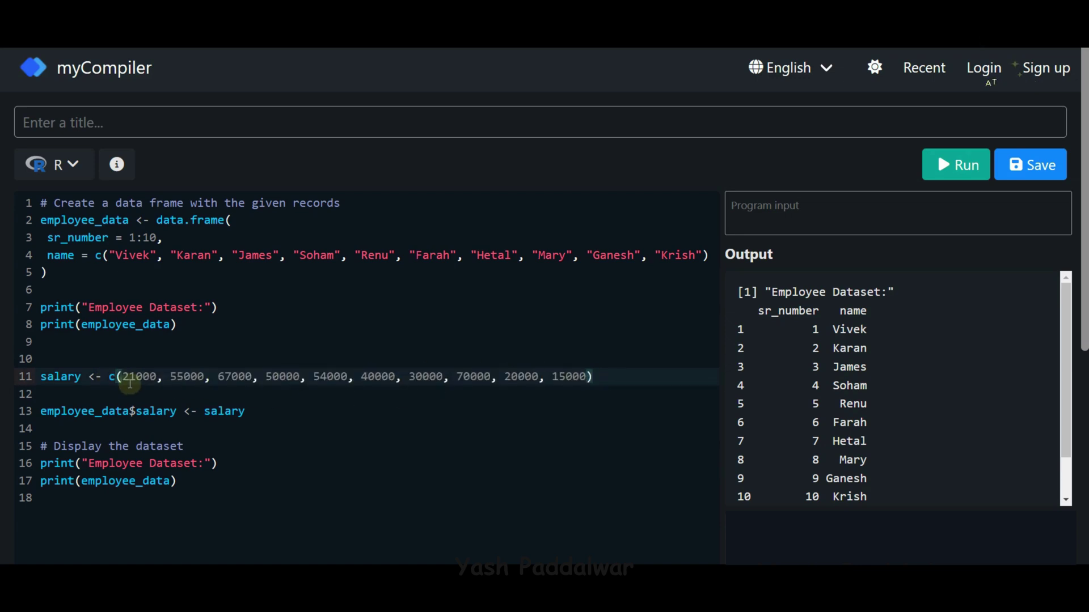
mouse_move(123, 377)
mouse_down()
mouse_move(607, 370)
mouse_move(40, 377)
mouse_up()
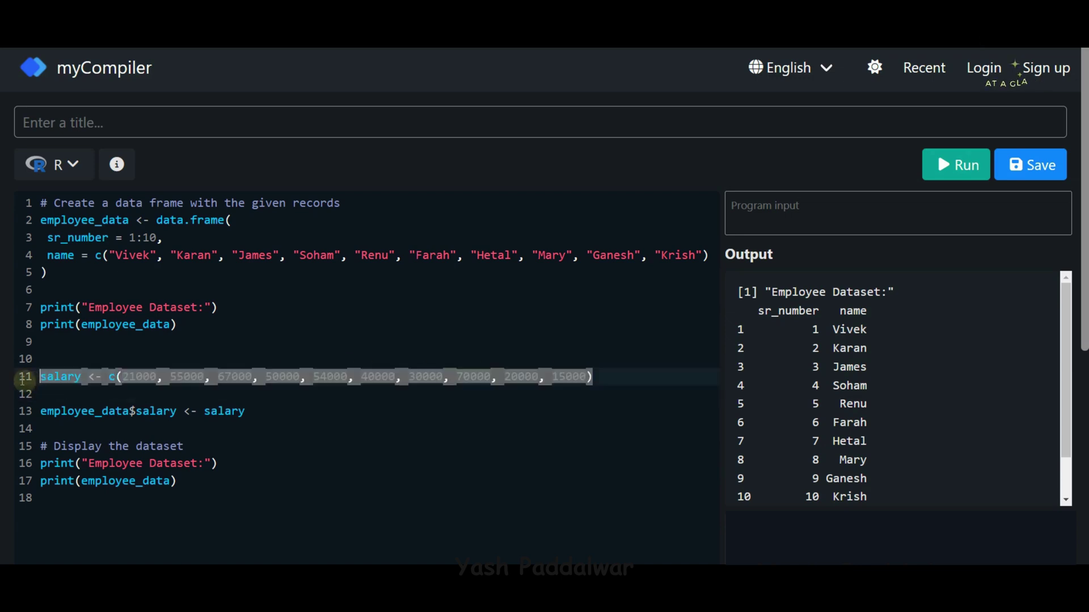
Walk through employee_data$salary <- salary, relating it to where employee_data is defined.
click(288, 414)
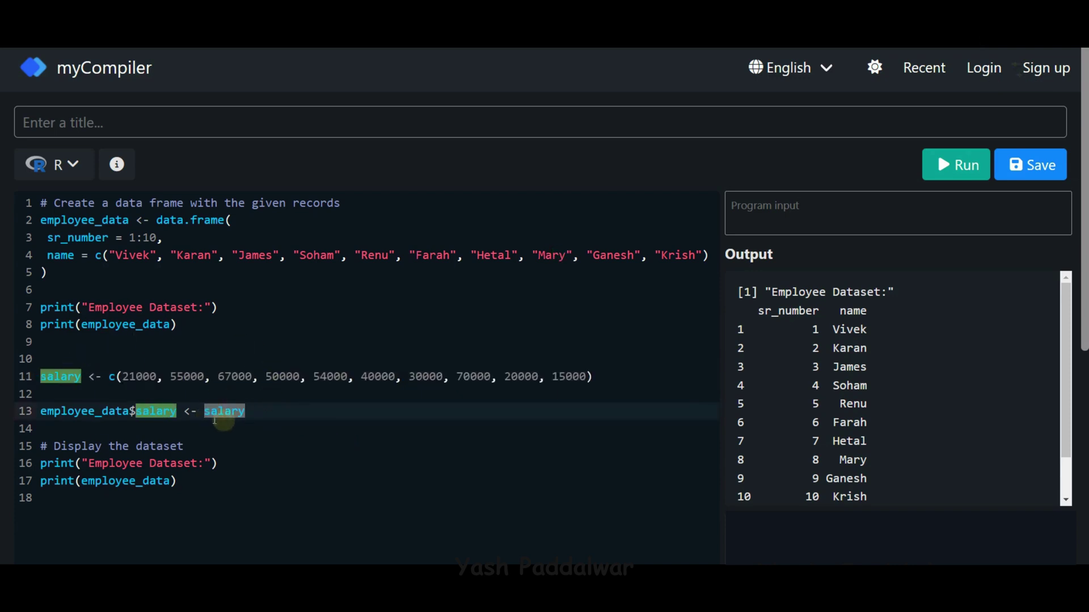
drag(176, 410, 40, 411)
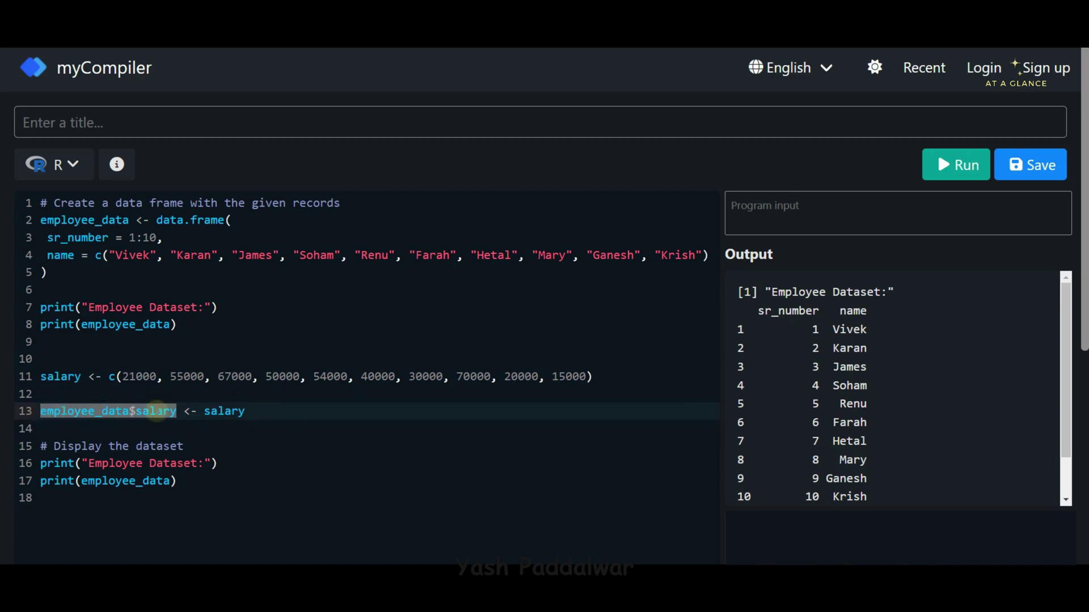
click(79, 411)
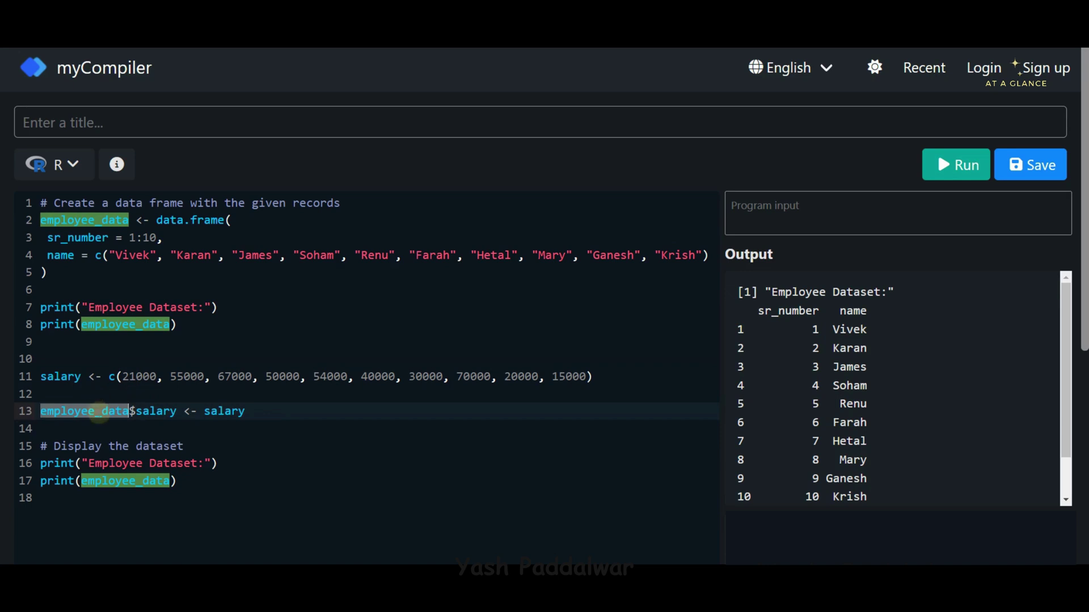
click(94, 219)
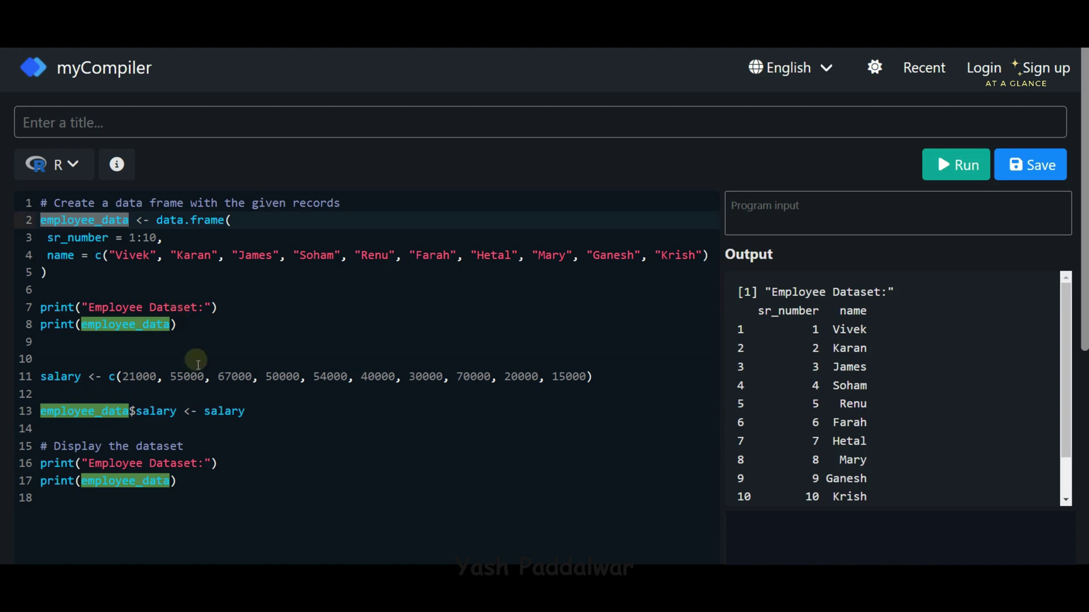
click(130, 411)
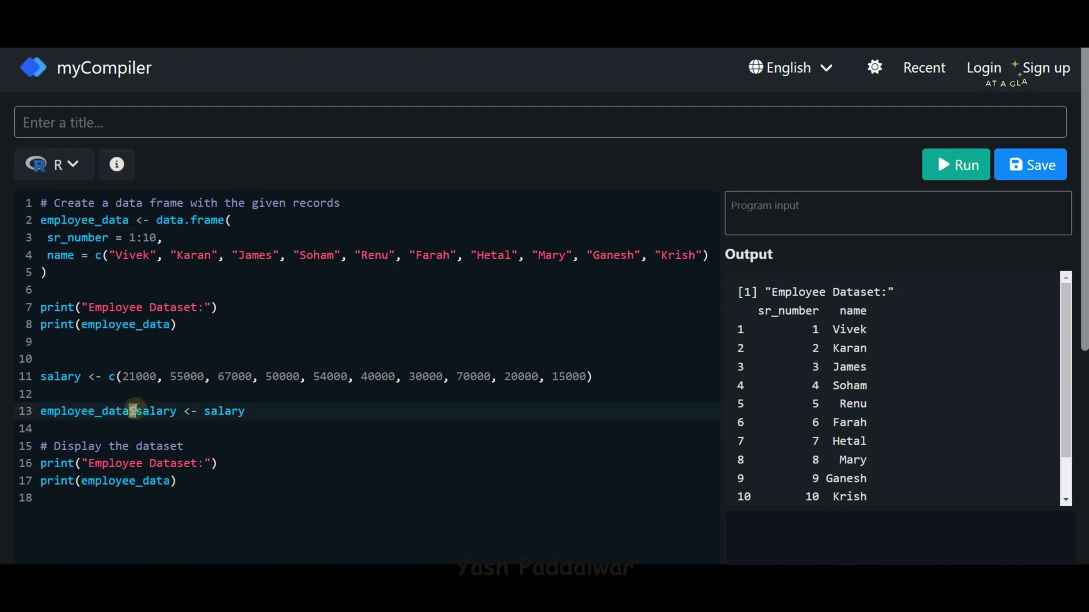
double_click(143, 411)
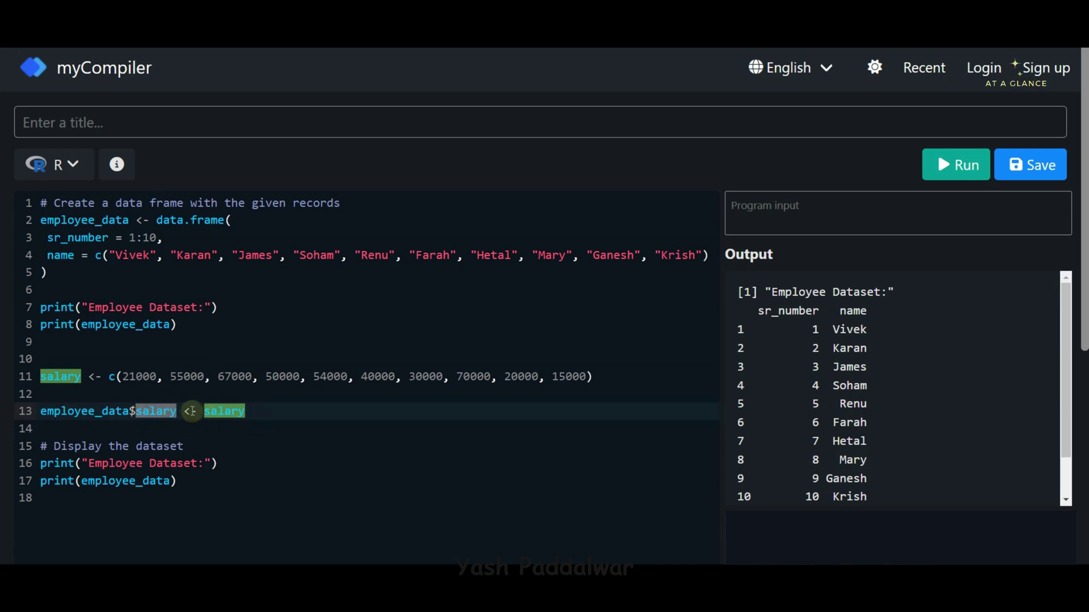
drag(245, 411, 203, 411)
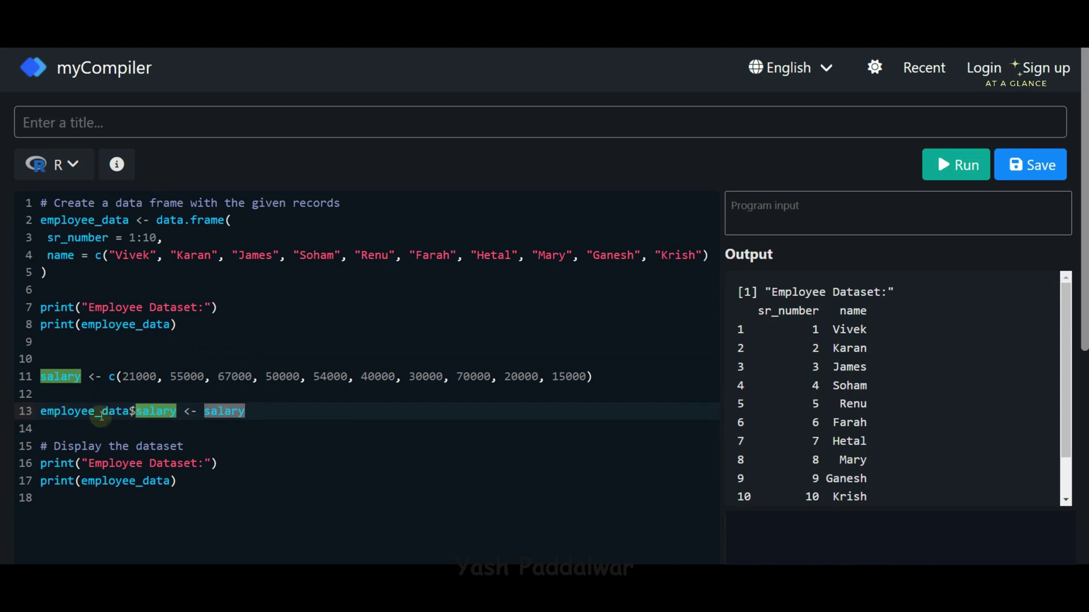
click(255, 481)
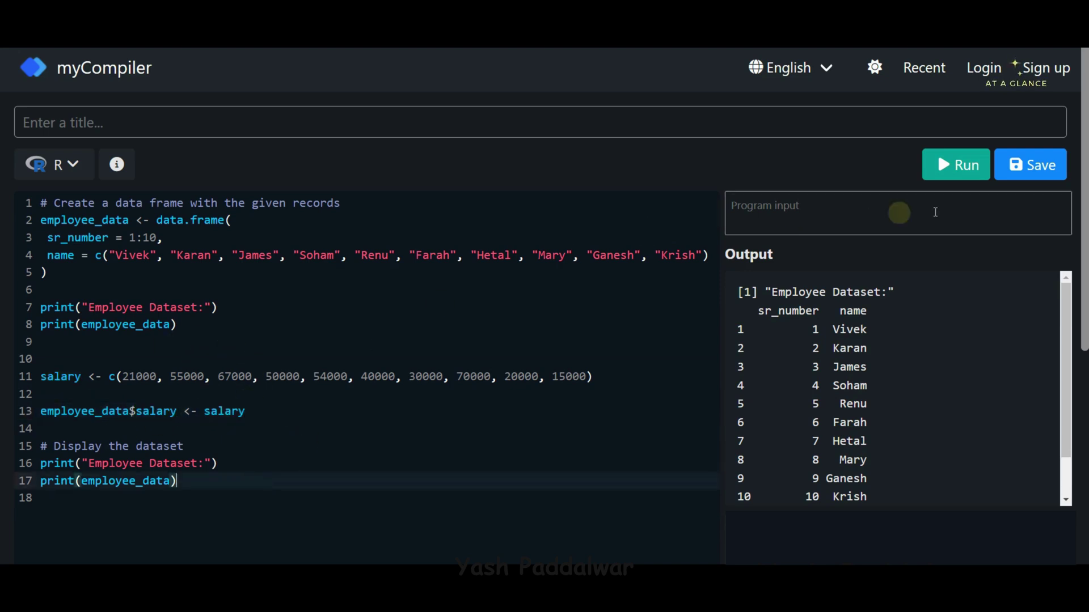
click(963, 171)
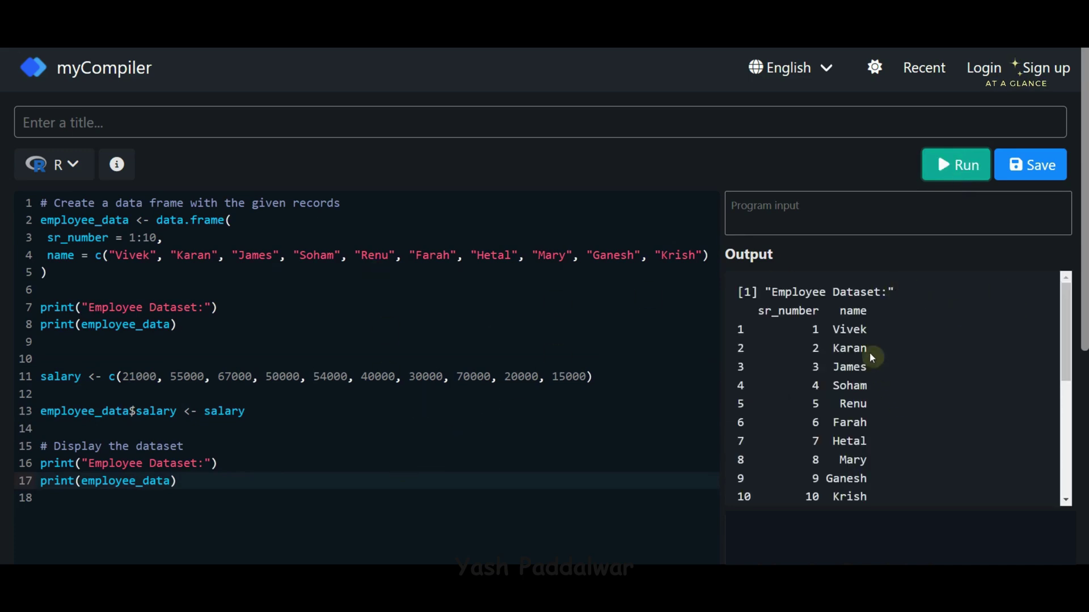
scroll(905, 460, down, 1)
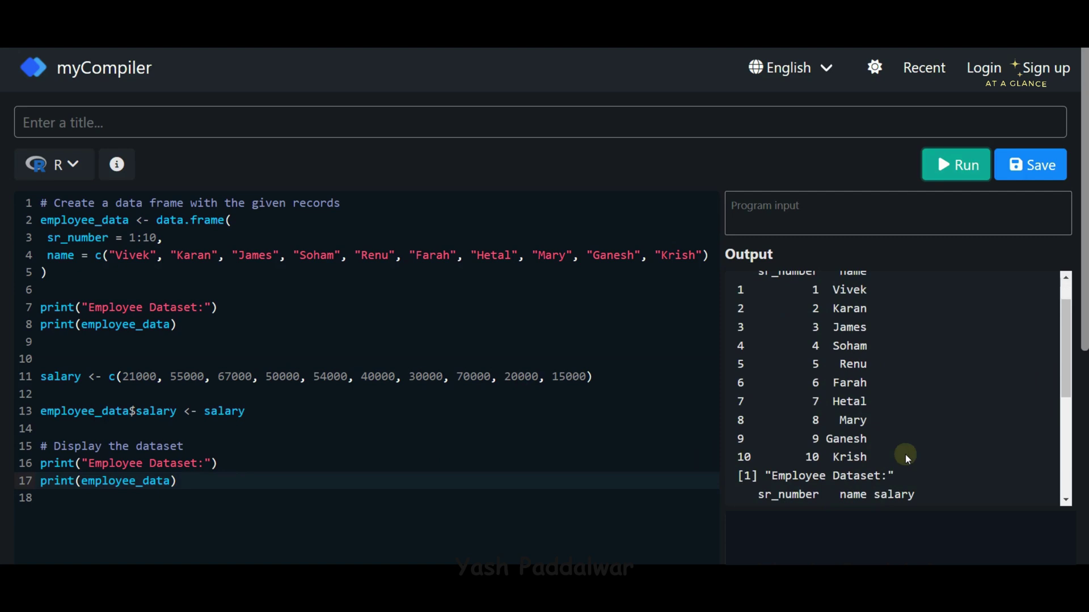
scroll(905, 459, down, 2)
scroll(906, 458, down, 3)
scroll(905, 459, up, 1)
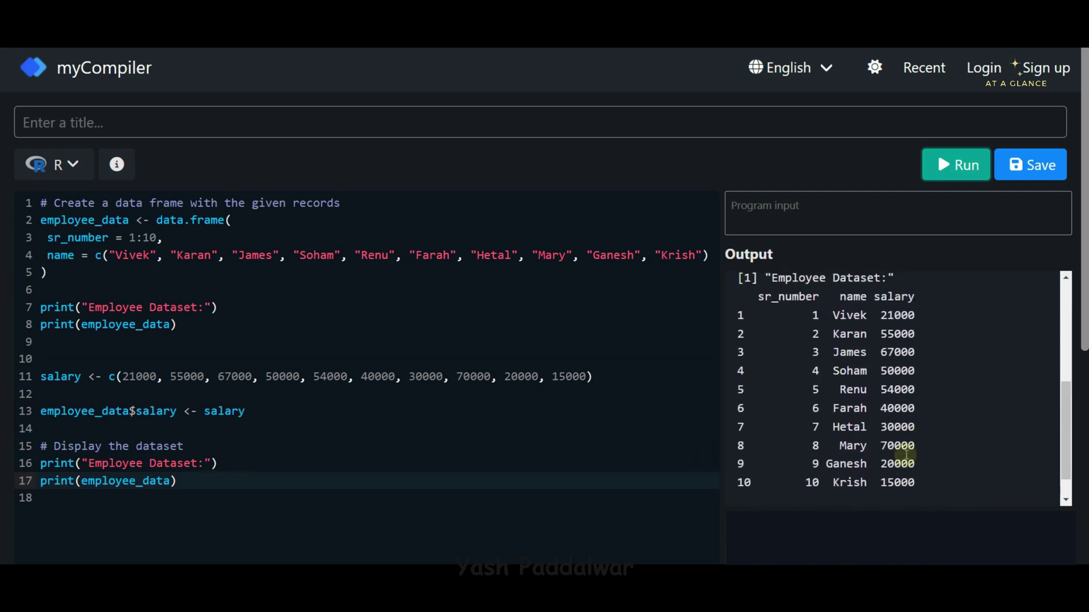
drag(759, 304, 936, 494)
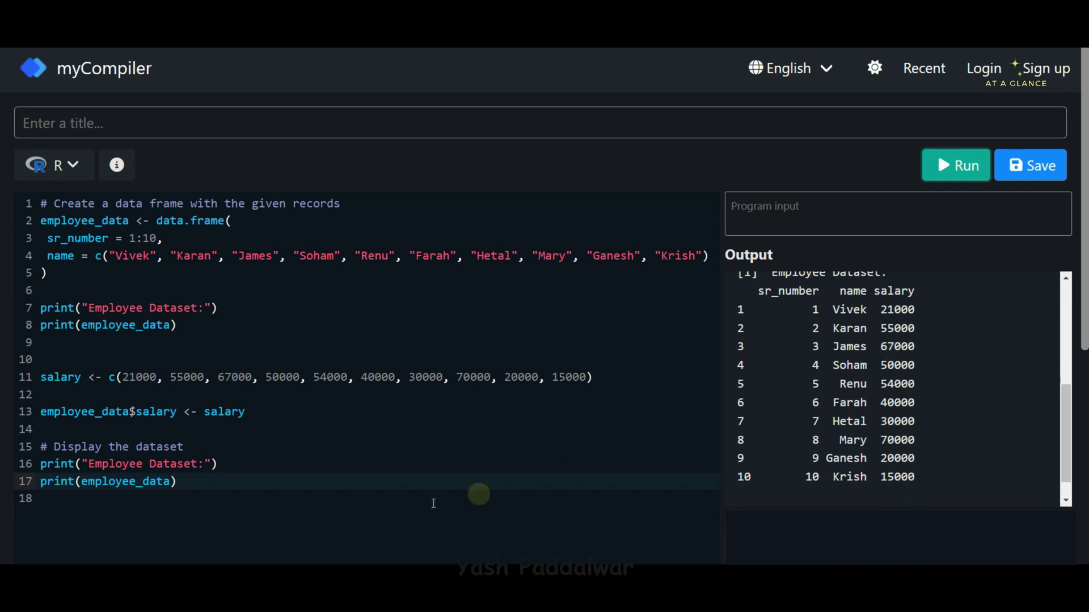
Add blank lines after the last print and paste the new_employees and rbind code.
click(333, 478)
key(Return)
key(Return)
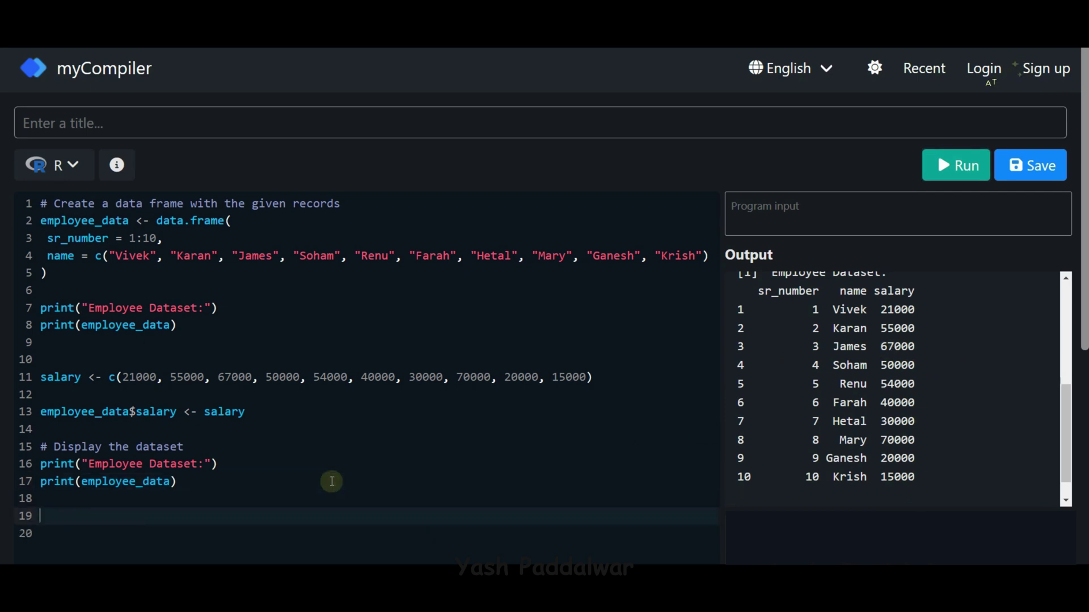
scroll(332, 505, down, 1)
scroll(331, 480, down, 3)
text(# Create a data frame with the salaries of 5 new employees new_employees <- data.frame(   sr_number = 11:15,   name = c("Amit", "Neha", "Rahul", "Sara", "Rohit"),   salary = c(60000, 45000, 58000, 52000, 48000) )  # Join the new salaries with the existing dataset combined_data <- rbind(employee_data, new_employees)  # Display the combined dataset print("Combined Employee Dataset:") print(combined_data))
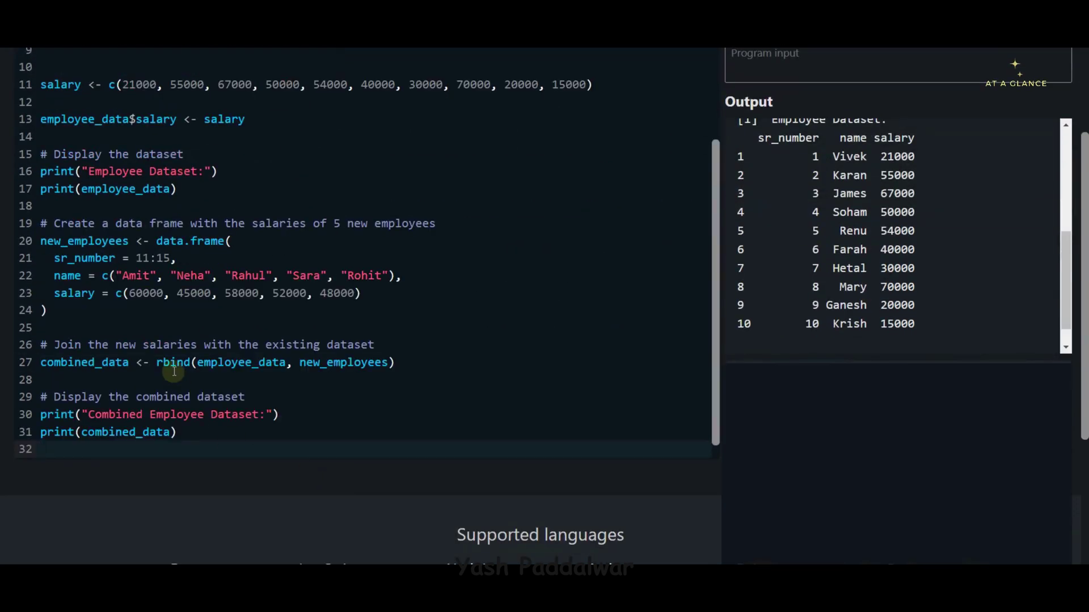
Review the new_employees data frame: sr_number 11:15, five names and five salary values.
double_click(47, 243)
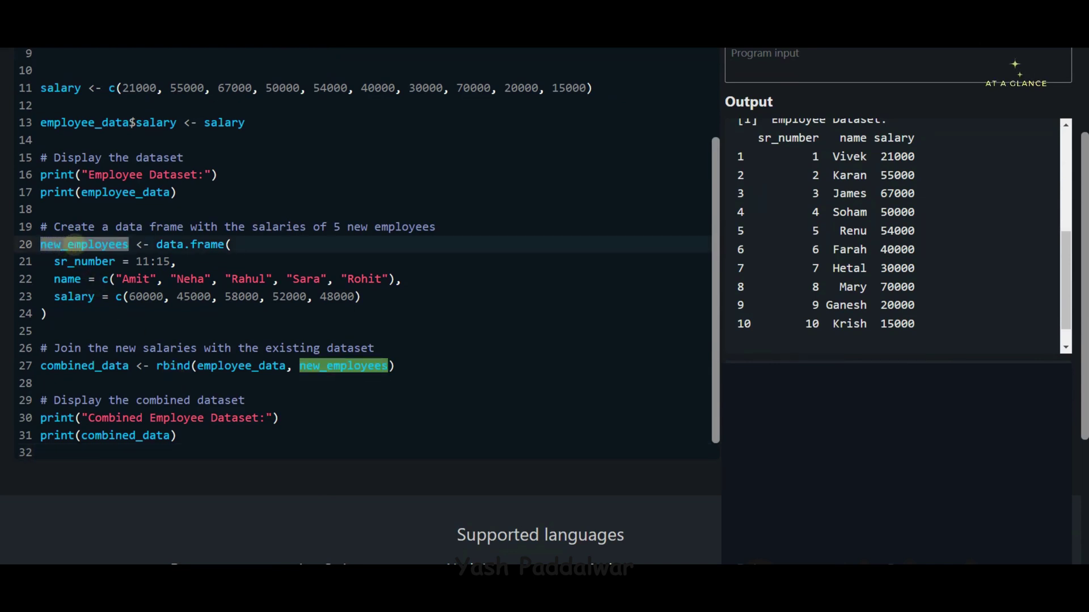
drag(111, 257, 127, 314)
click(126, 314)
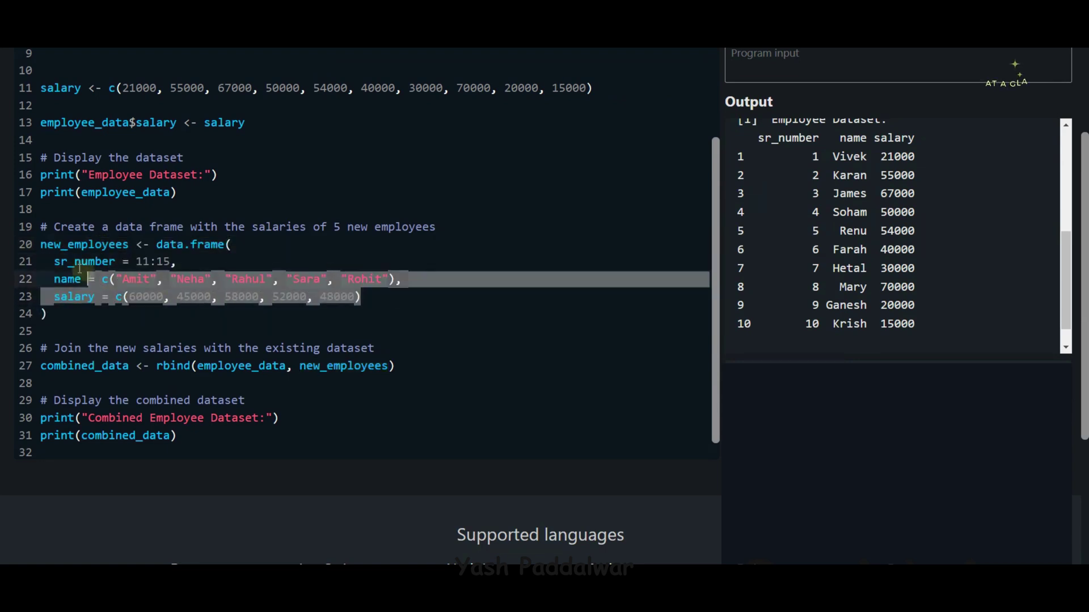
drag(385, 294, 53, 260)
click(144, 262)
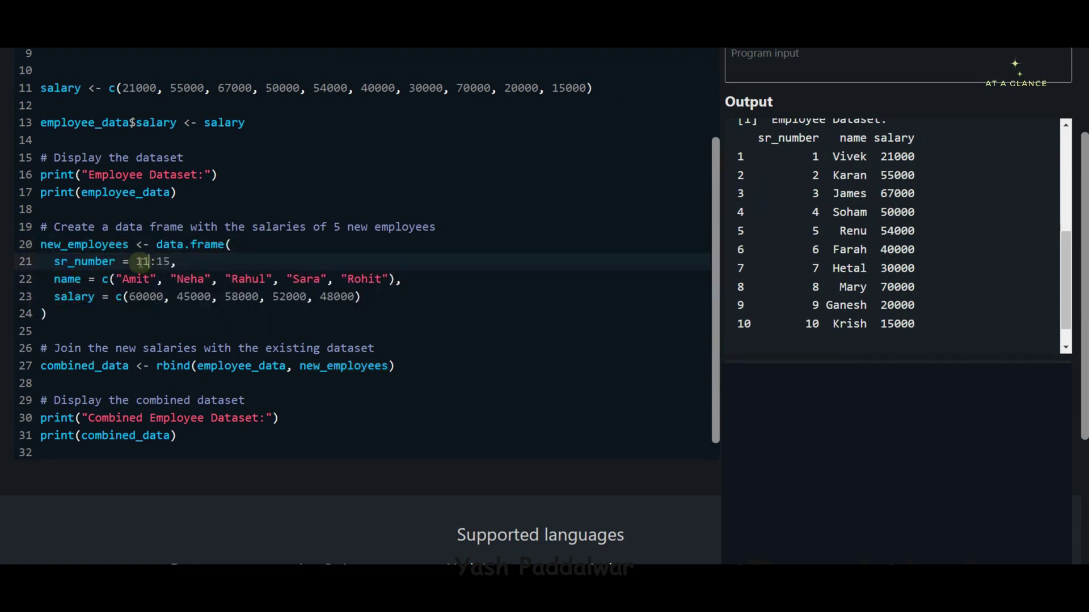
drag(136, 262, 171, 262)
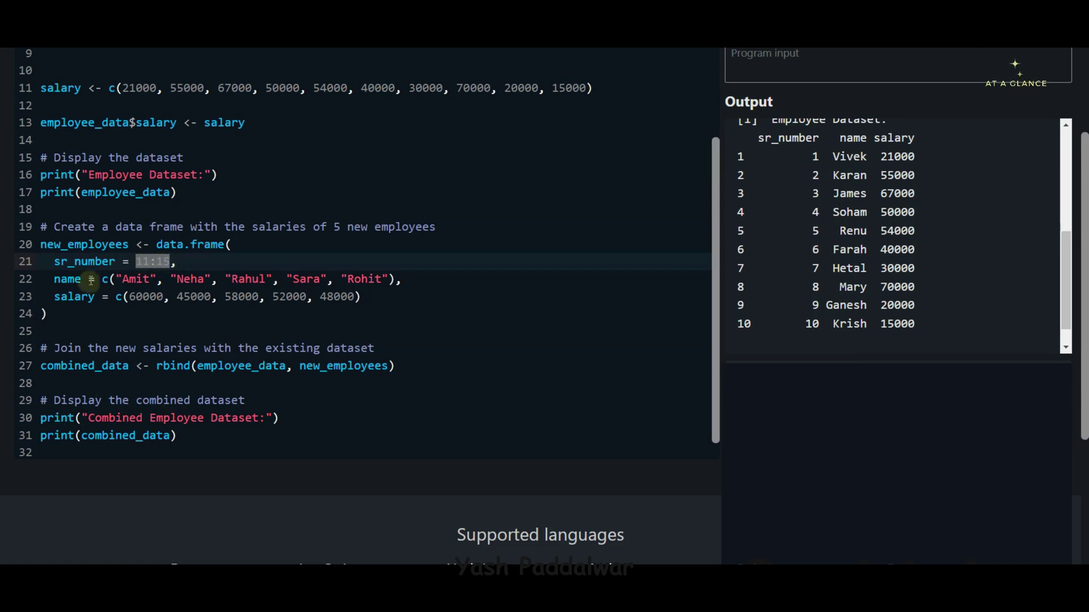
drag(100, 279, 399, 279)
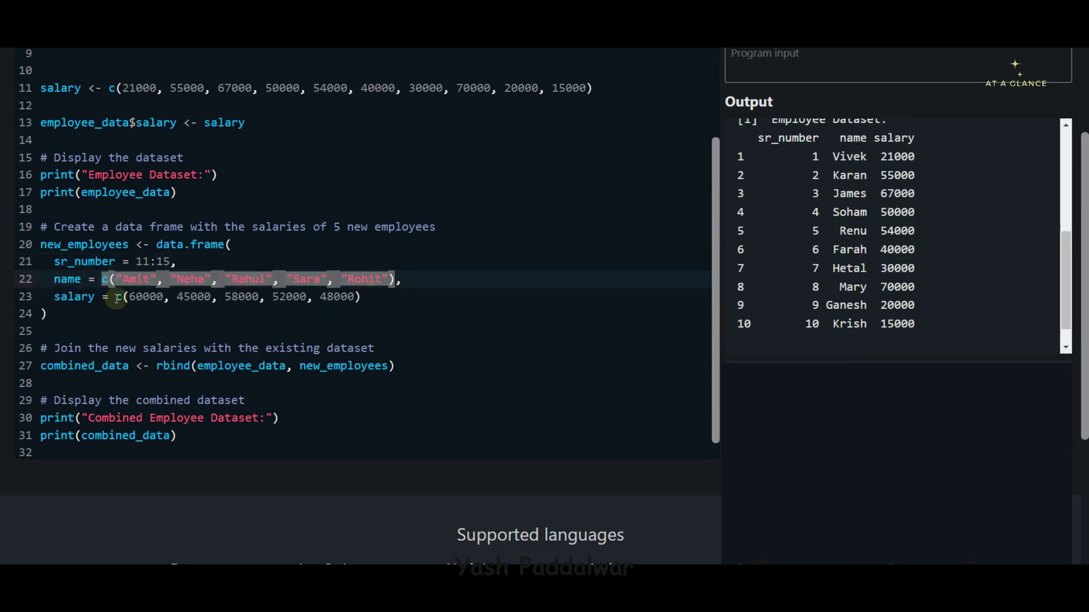
drag(116, 296, 363, 296)
click(364, 298)
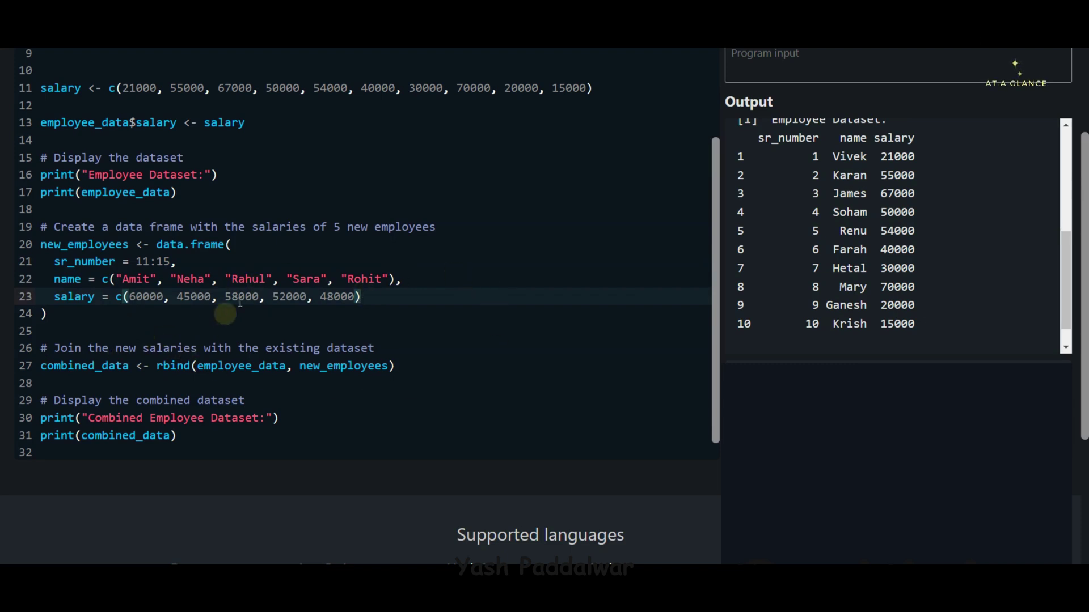
drag(49, 314, 22, 228)
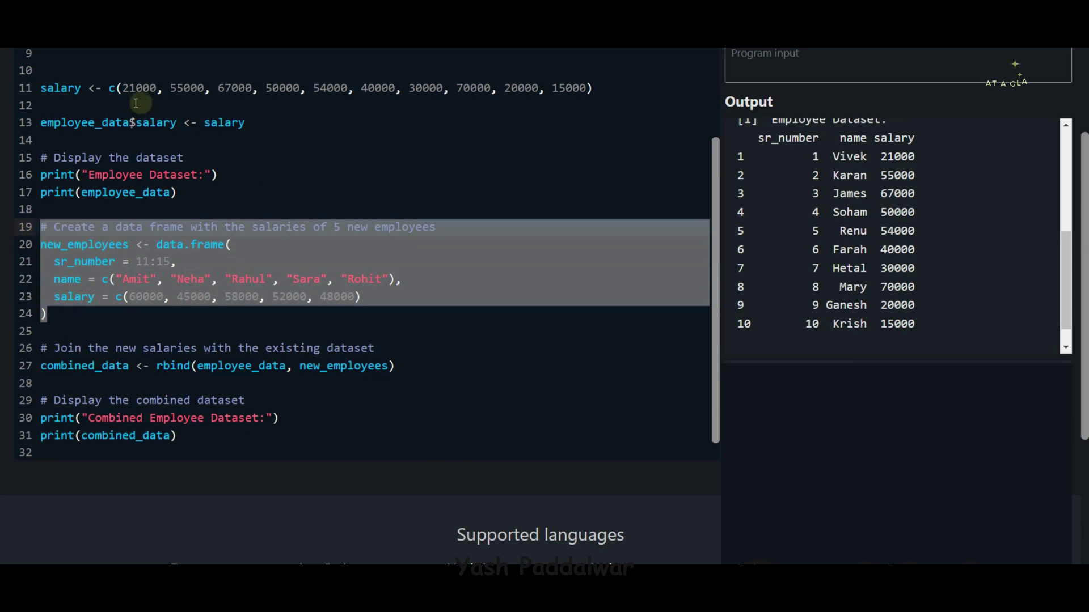
Review combined_data <- rbind(employee_data, new_employees) and the final print line.
double_click(160, 366)
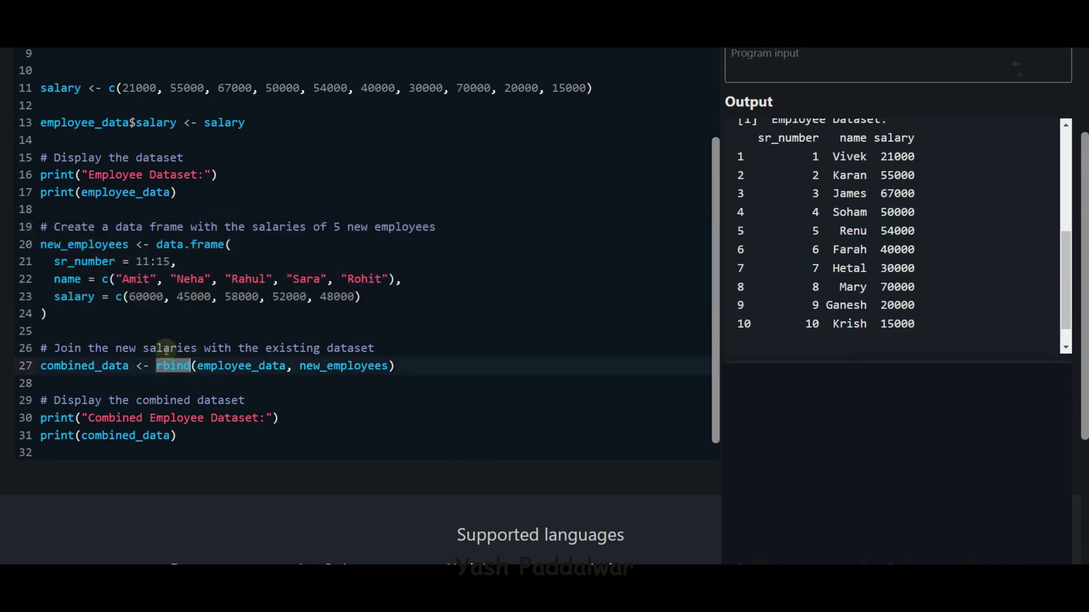
double_click(208, 365)
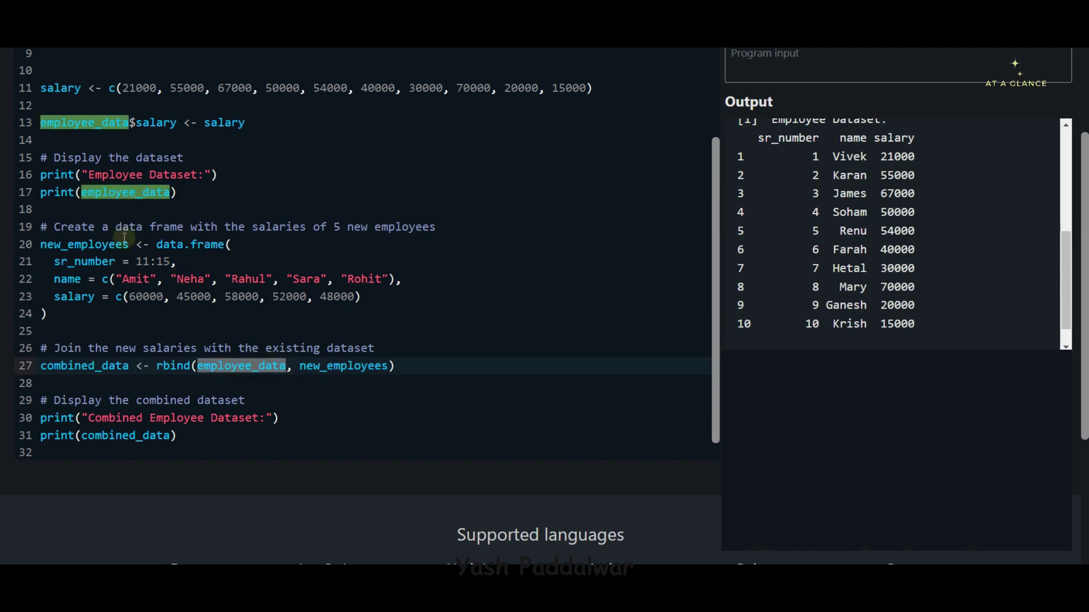
double_click(339, 365)
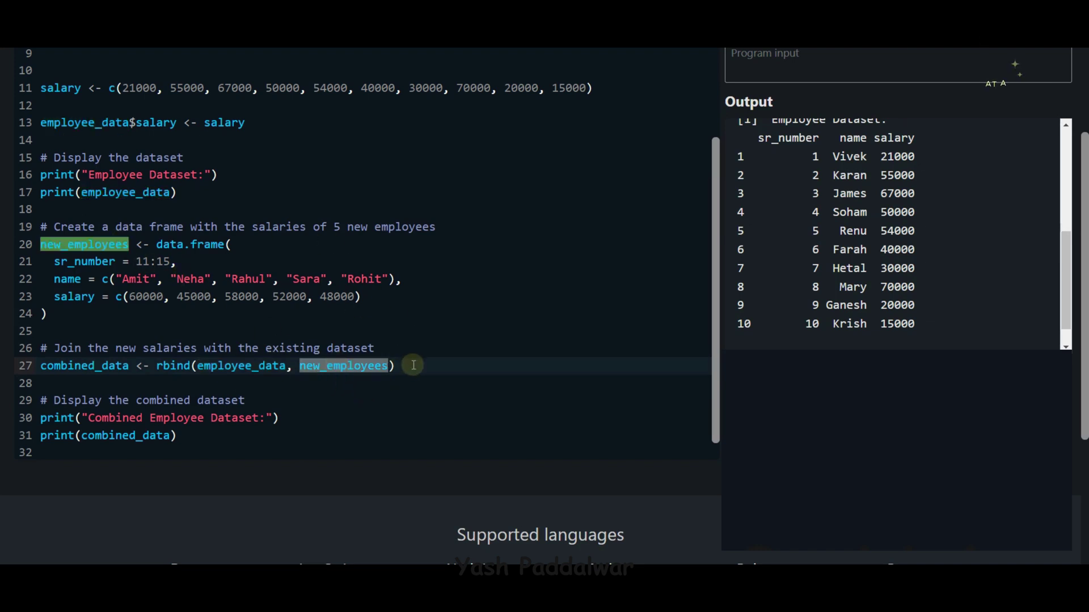
drag(413, 366, 155, 366)
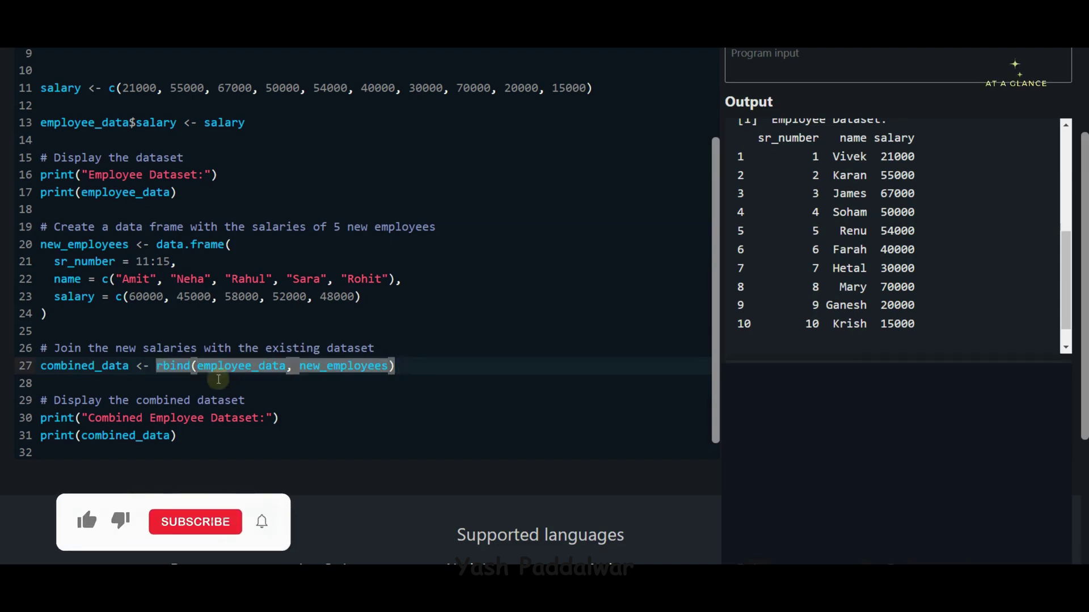
double_click(111, 366)
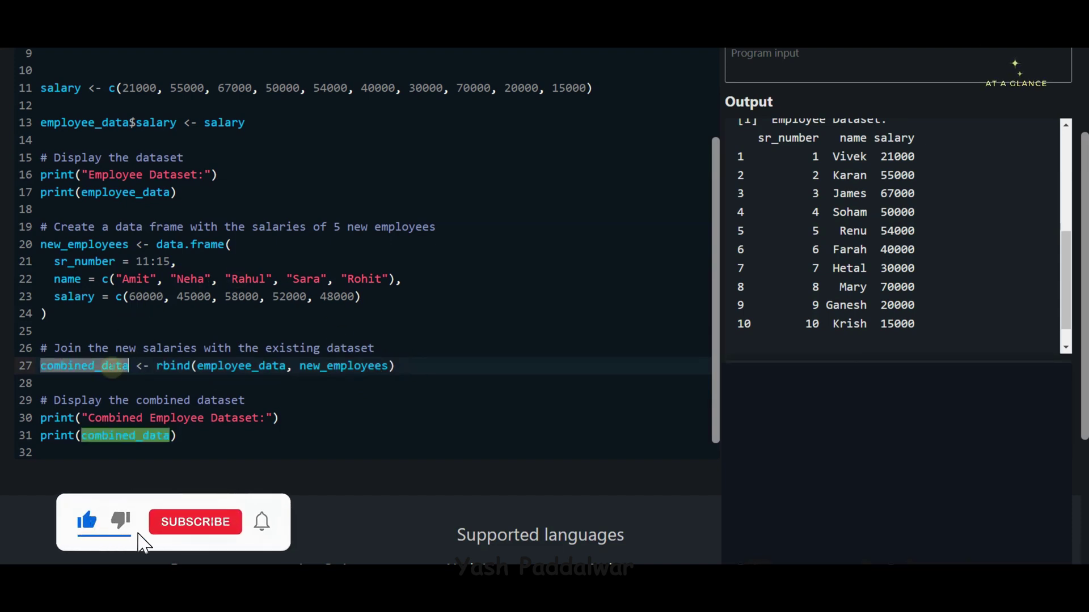
click(186, 436)
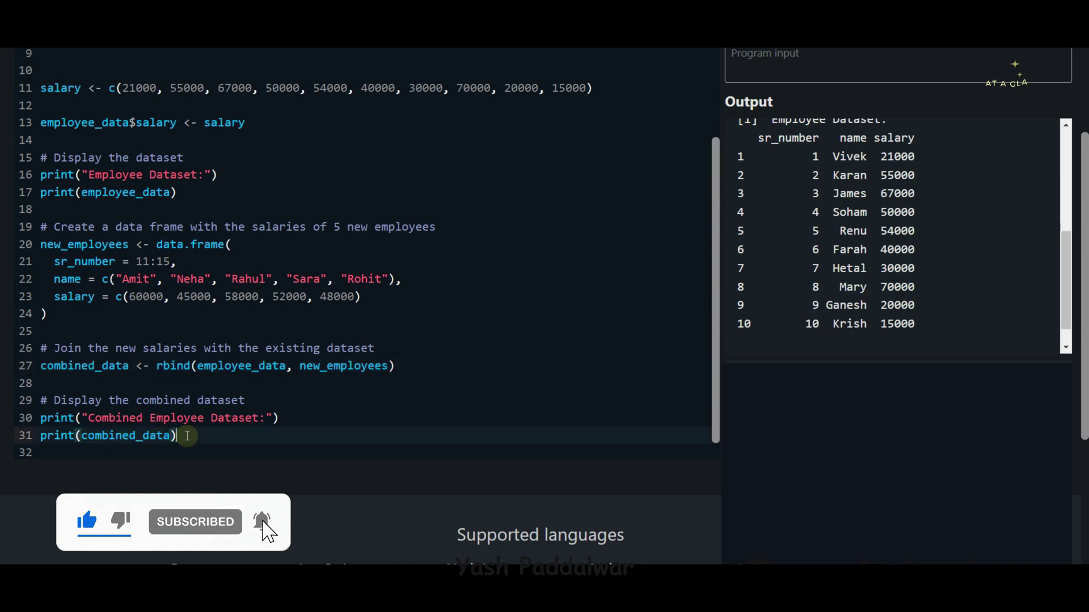
triple_click(187, 436)
click(194, 440)
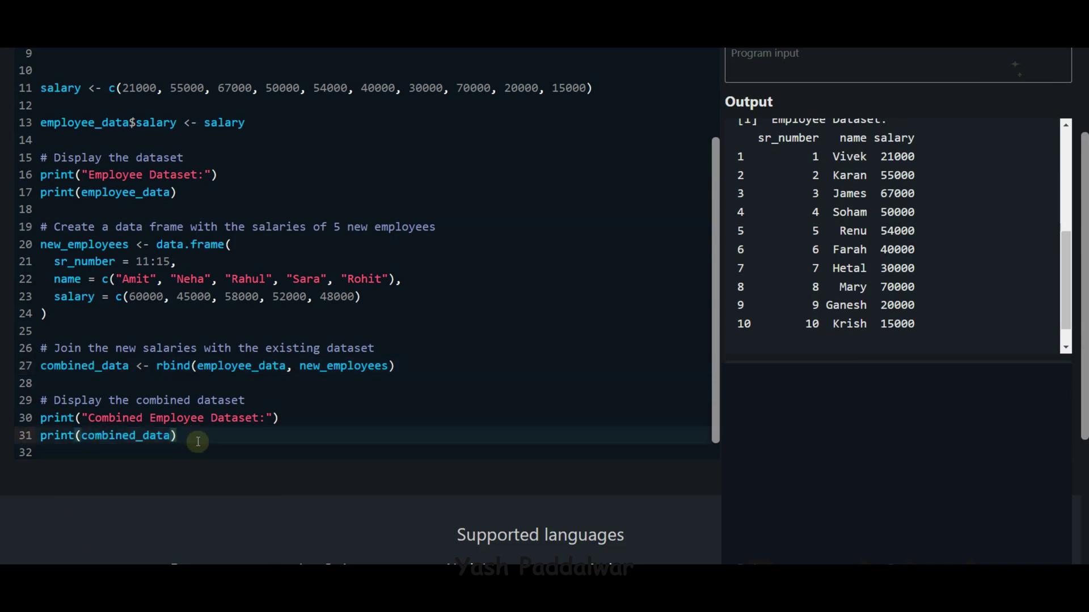
scroll(340, 436, up, 2)
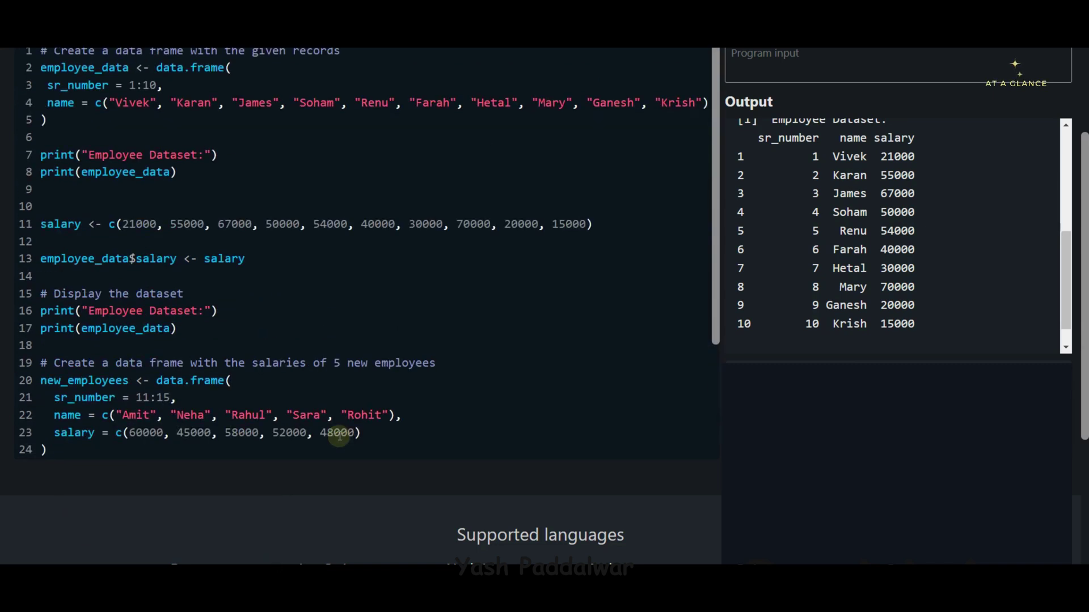
scroll(801, 252, up, 2)
scroll(801, 251, up, 3)
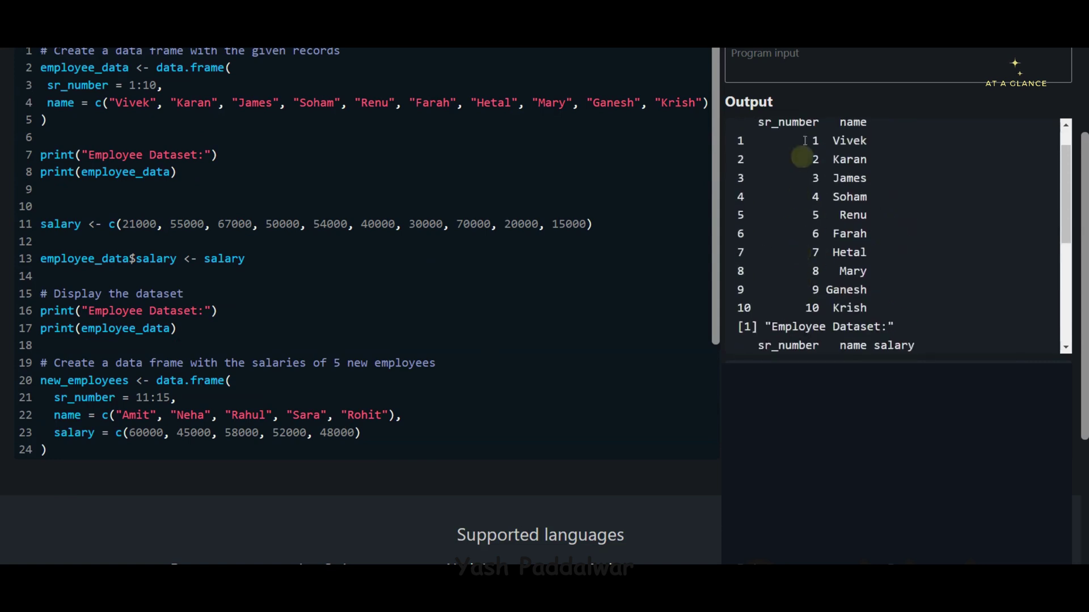
scroll(808, 98, up, 2)
Run the script and highlight combined rows 10-15 showing Amit through Rohit appended.
click(951, 171)
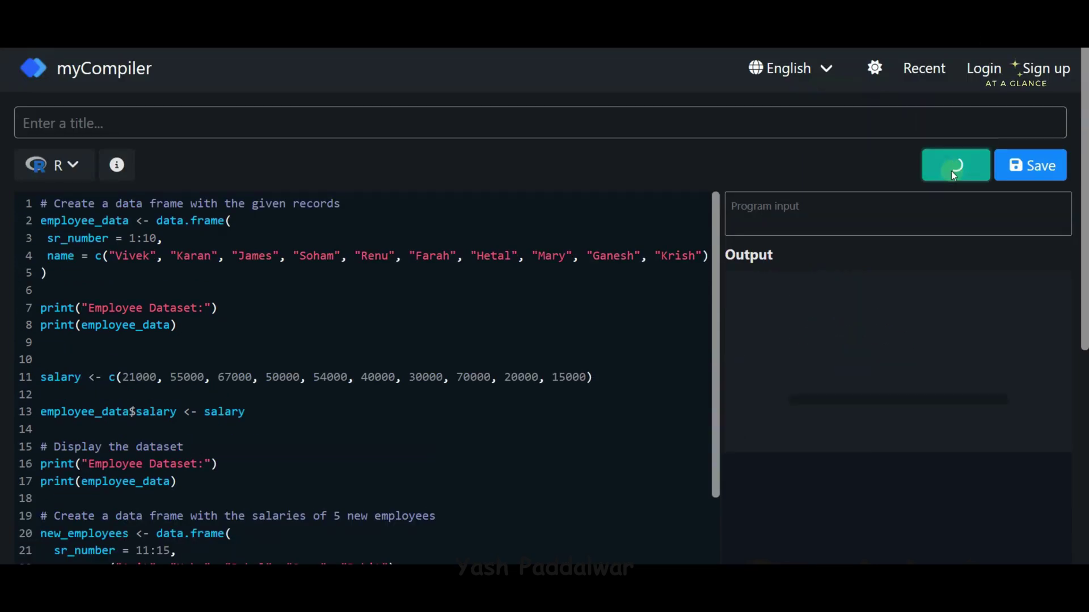
scroll(516, 365, down, 3)
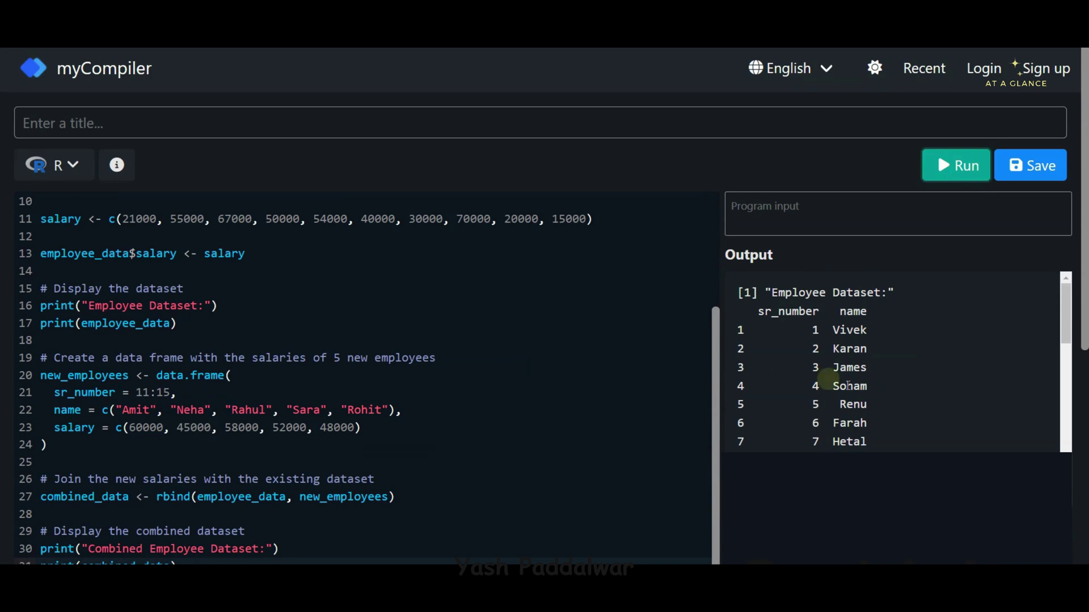
scroll(851, 391, down, 2)
scroll(873, 410, down, 3)
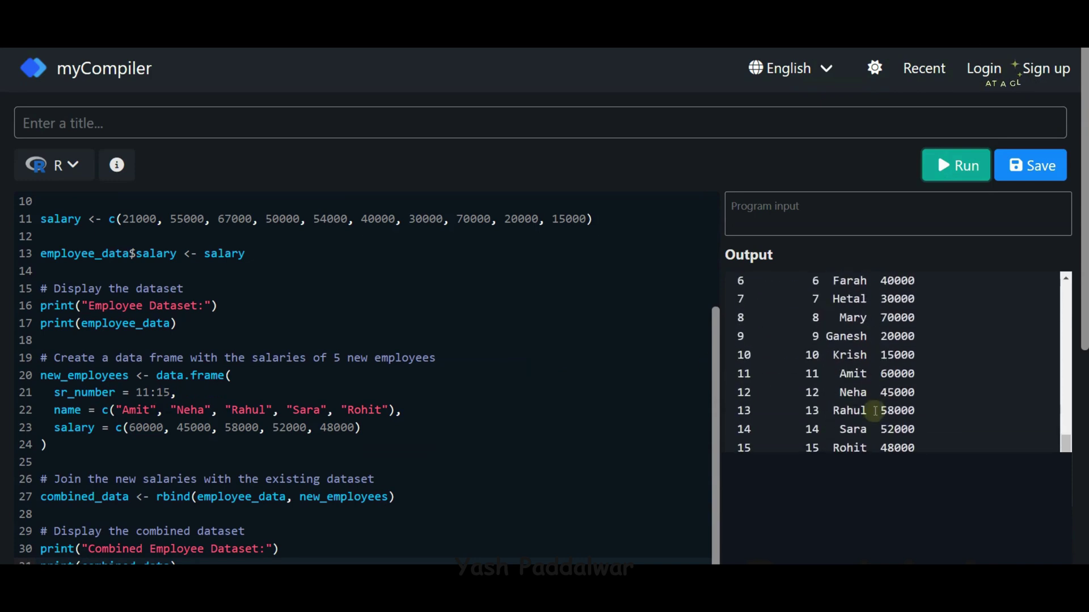
drag(943, 445, 745, 362)
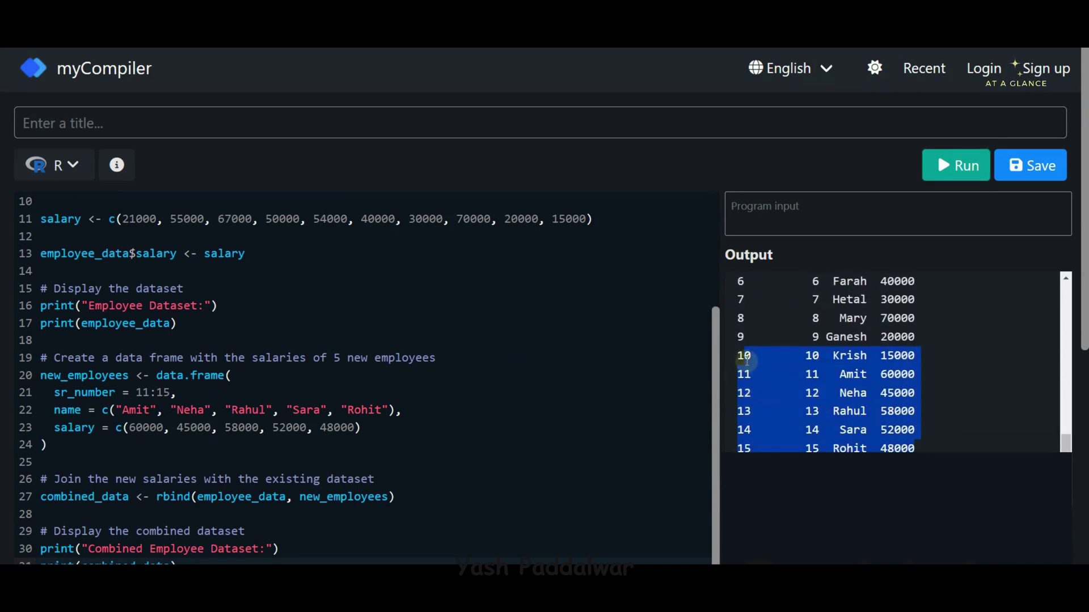
scroll(742, 358, up, 3)
scroll(742, 358, down, 3)
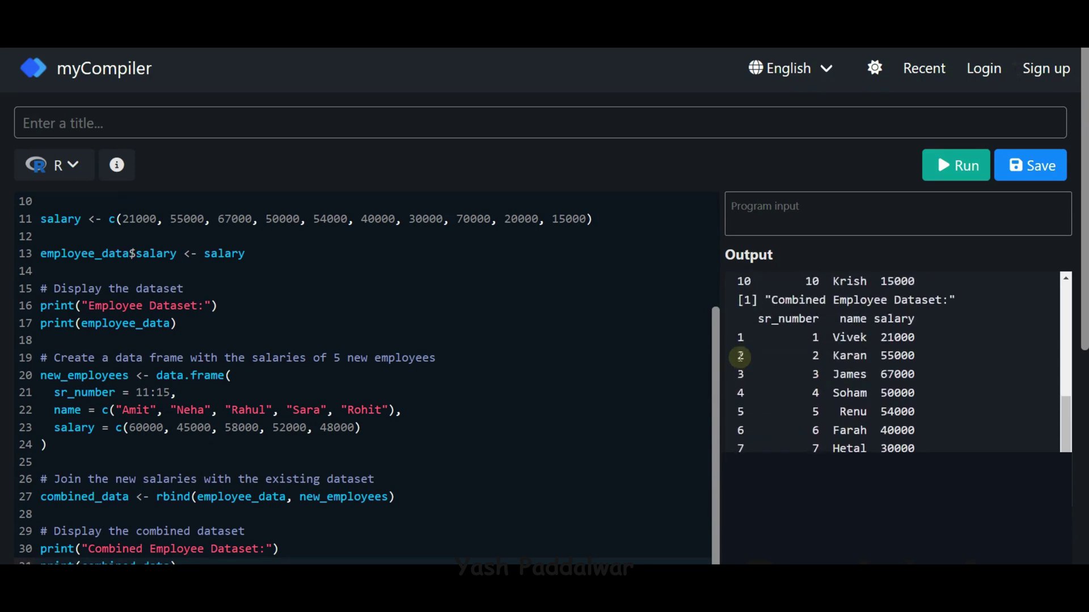
scroll(741, 357, down, 2)
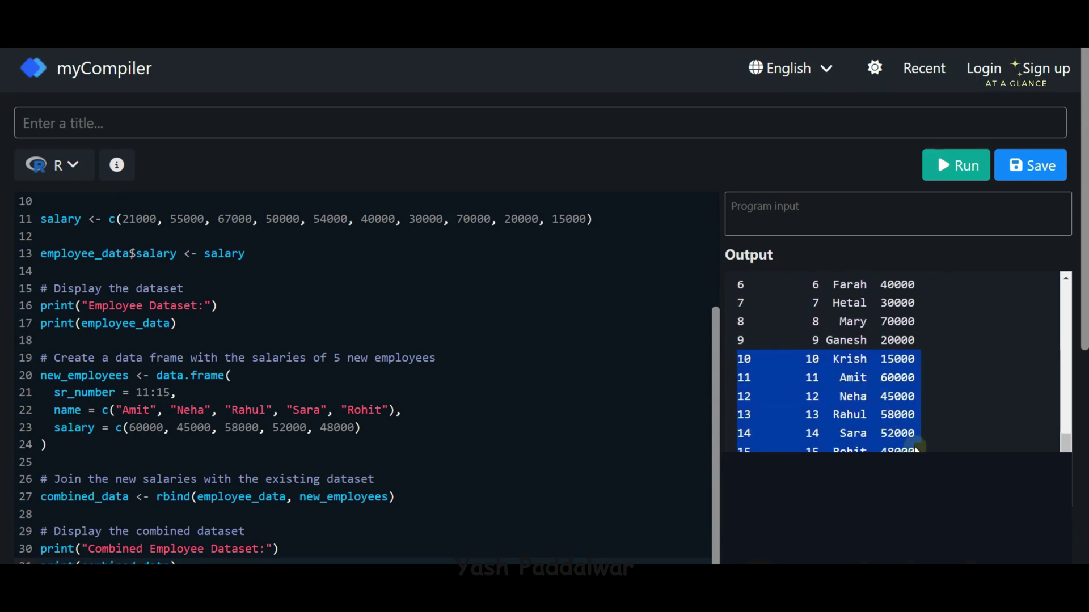
click(838, 358)
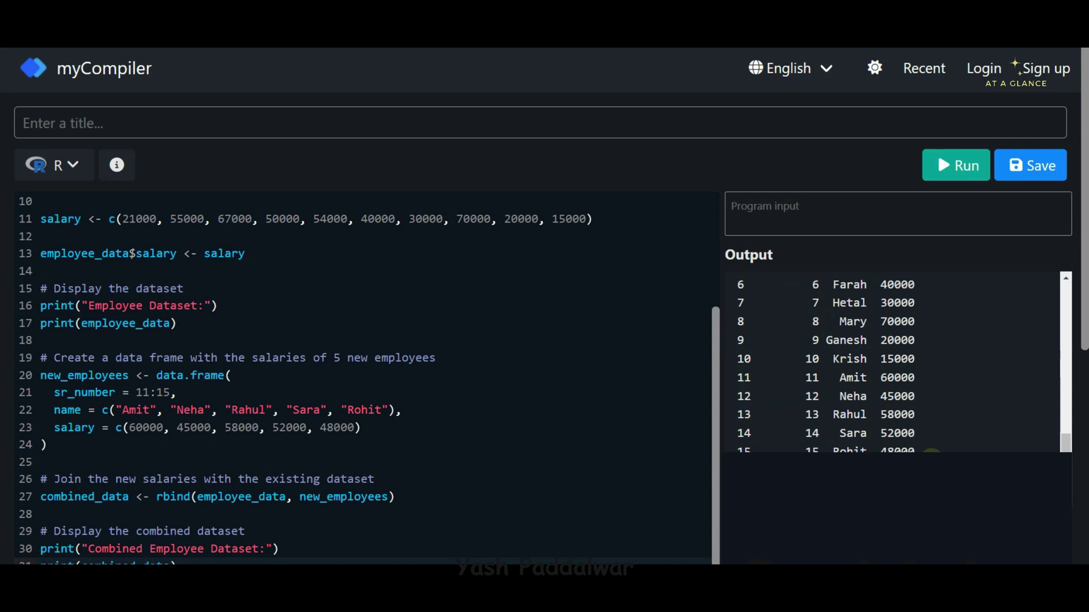